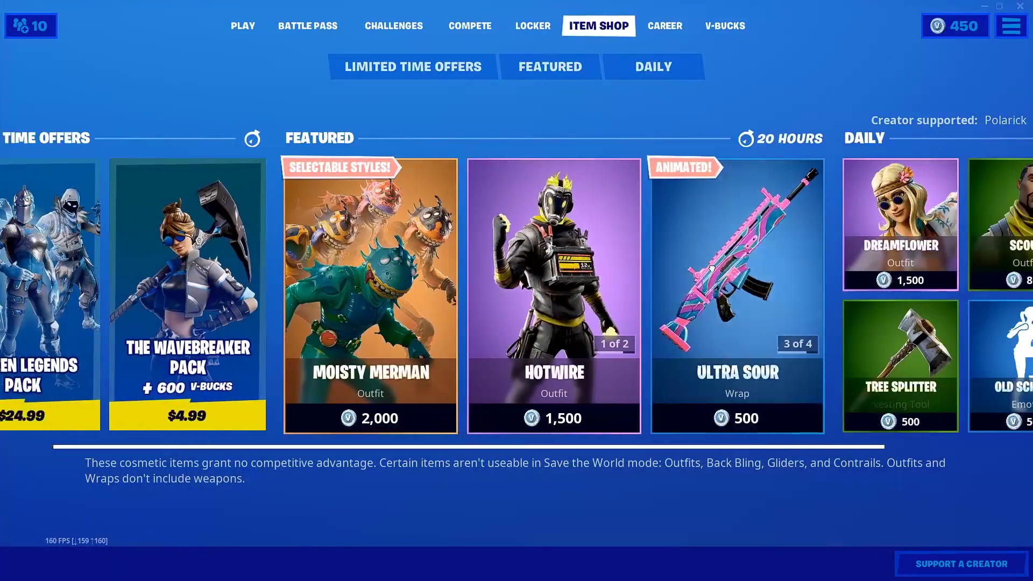
Step: Scroll the Item Shop to Support a Creator, enter the creator code and accept it
{"action": "scroll", "coordinate": [731, 382], "scroll_direction": "down", "scroll_amount": 2}
{"action": "left_click", "coordinate": [961, 564]}
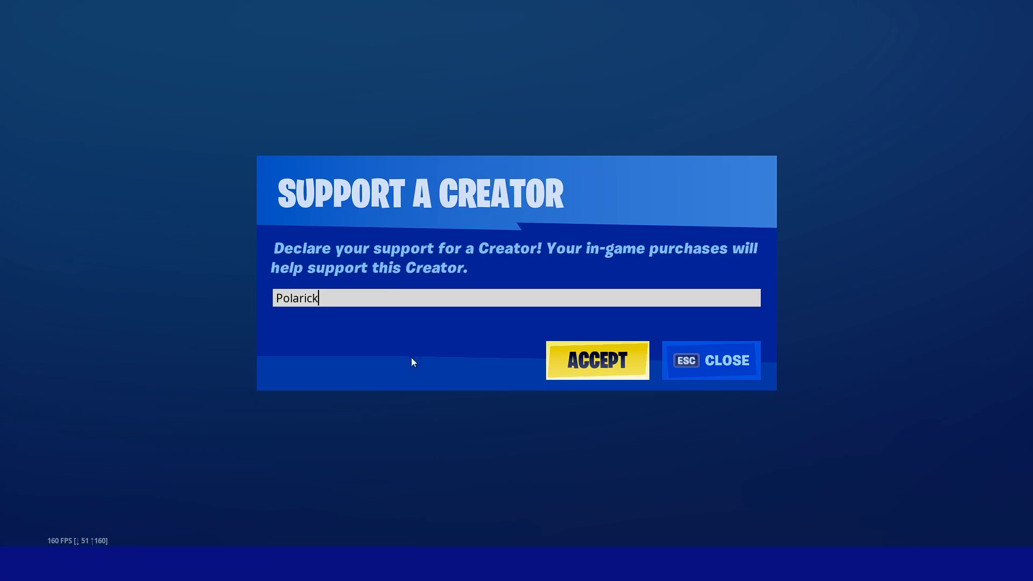
{"action": "type", "text": "Polarick"}
{"action": "left_click", "coordinate": [586, 364]}
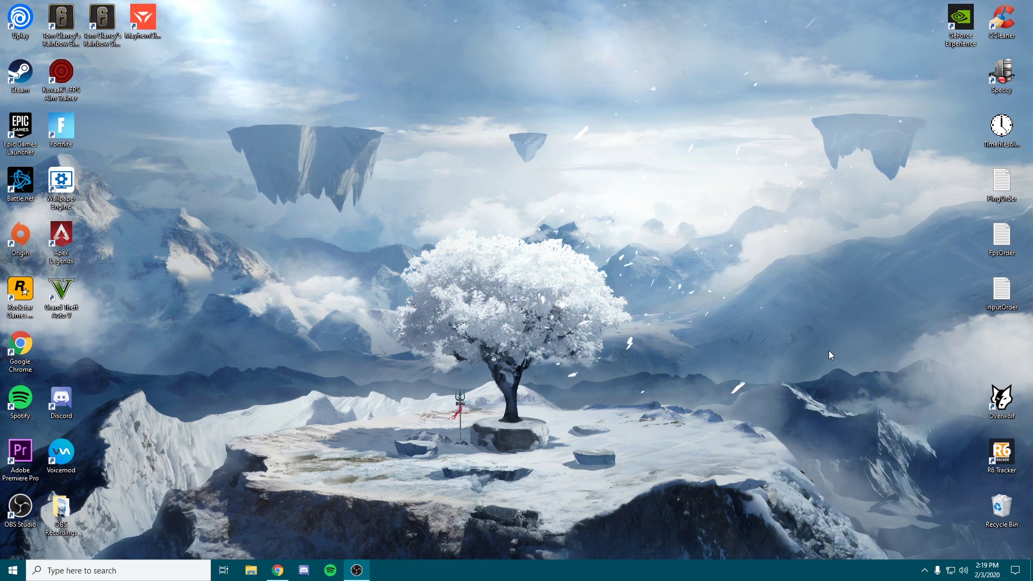
Step: Launch Microsoft Store through a Start search for 'microsoft'
{"action": "right_click", "coordinate": [355, 112]}
{"action": "left_click", "coordinate": [335, 15]}
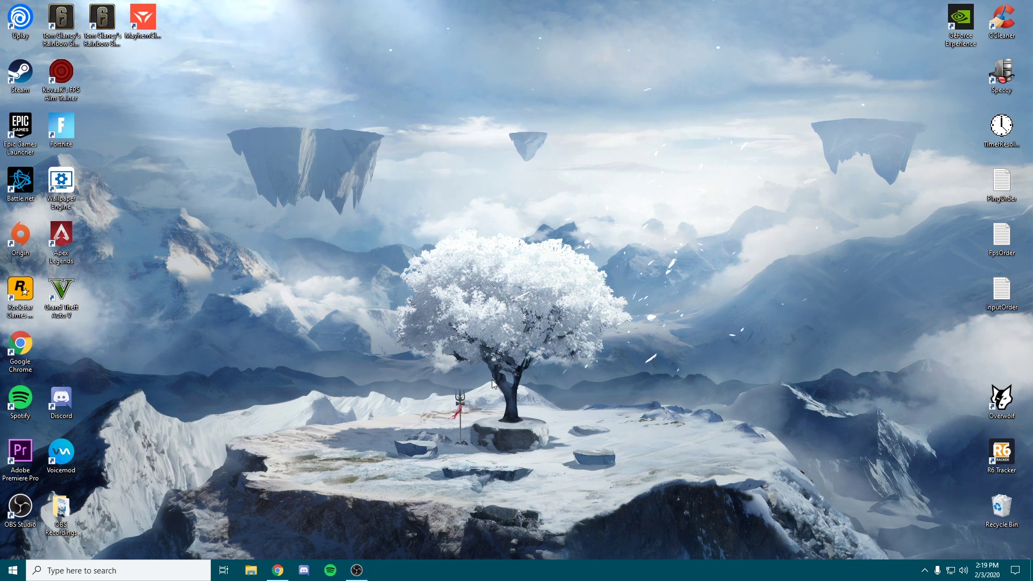
{"action": "right_click", "coordinate": [462, 152]}
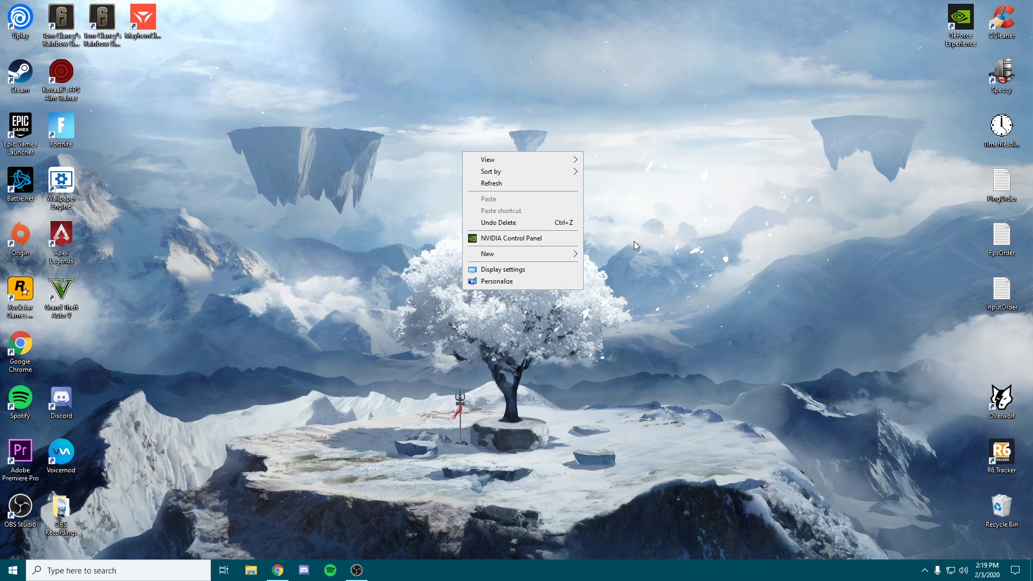
{"action": "key", "text": "super"}
{"action": "type", "text": "microsoft"}
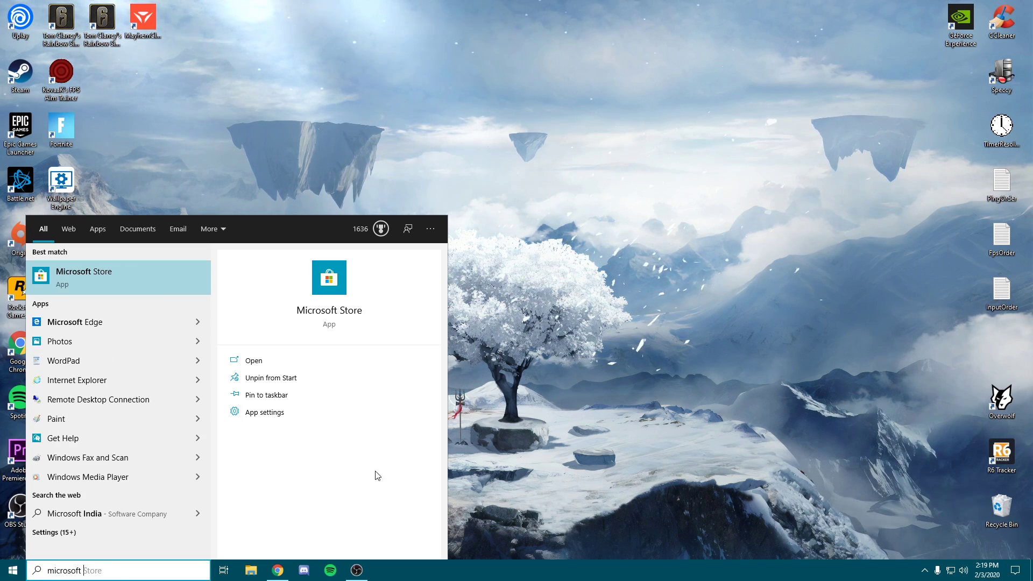
{"action": "key", "text": "Return"}
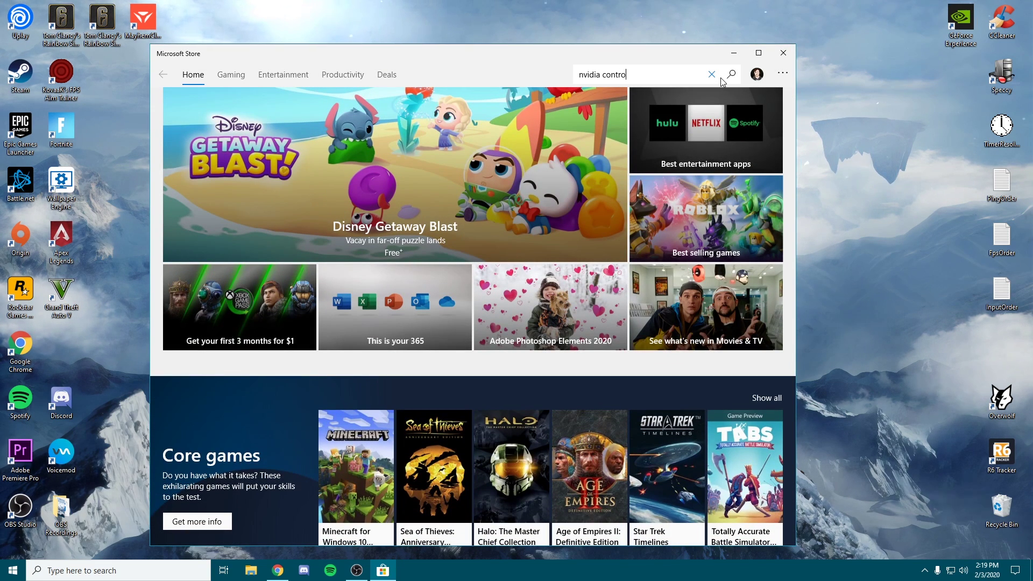
Step: Search the Store for NVIDIA Control Panel, confirm it is installed, and close the Store
{"action": "type", "text": "el"}
{"action": "key", "text": "Return"}
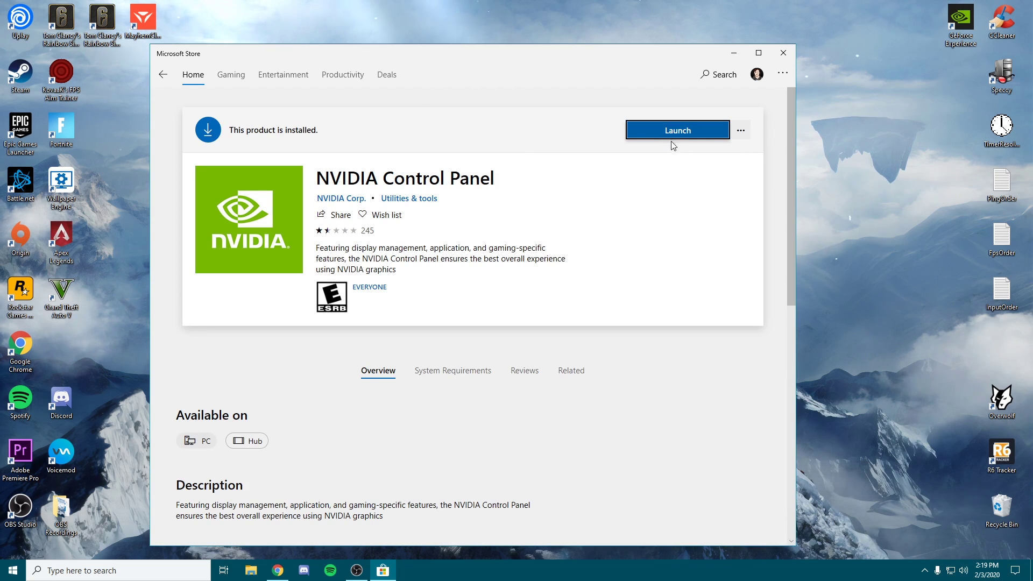
{"action": "left_click", "coordinate": [700, 132]}
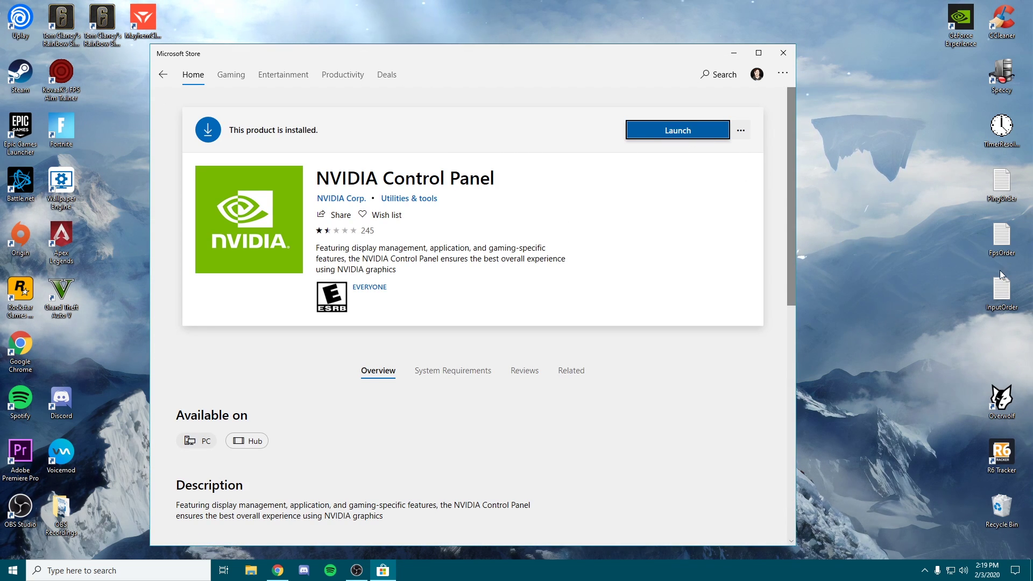
{"action": "right_click", "coordinate": [888, 144]}
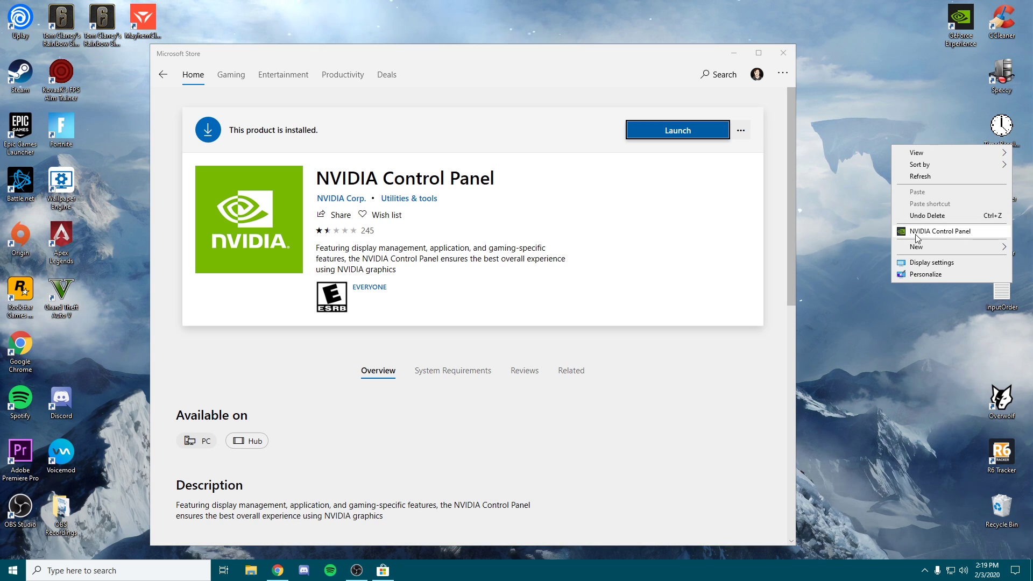
{"action": "left_click", "coordinate": [775, 55]}
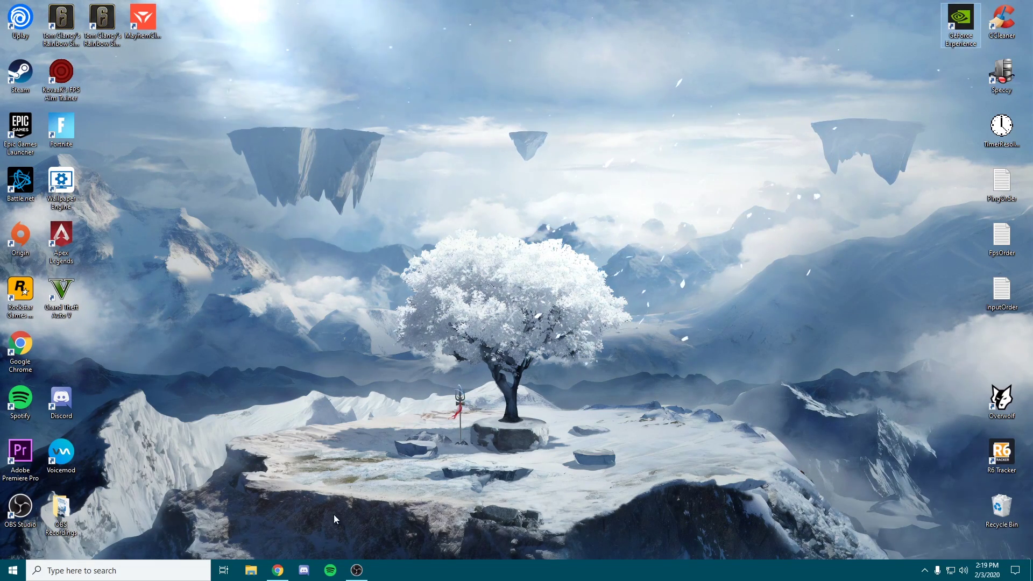
Step: Launch GeForce Experience and go to its Drivers page
{"action": "key", "text": "super+s"}
{"action": "left_click", "coordinate": [978, 19]}
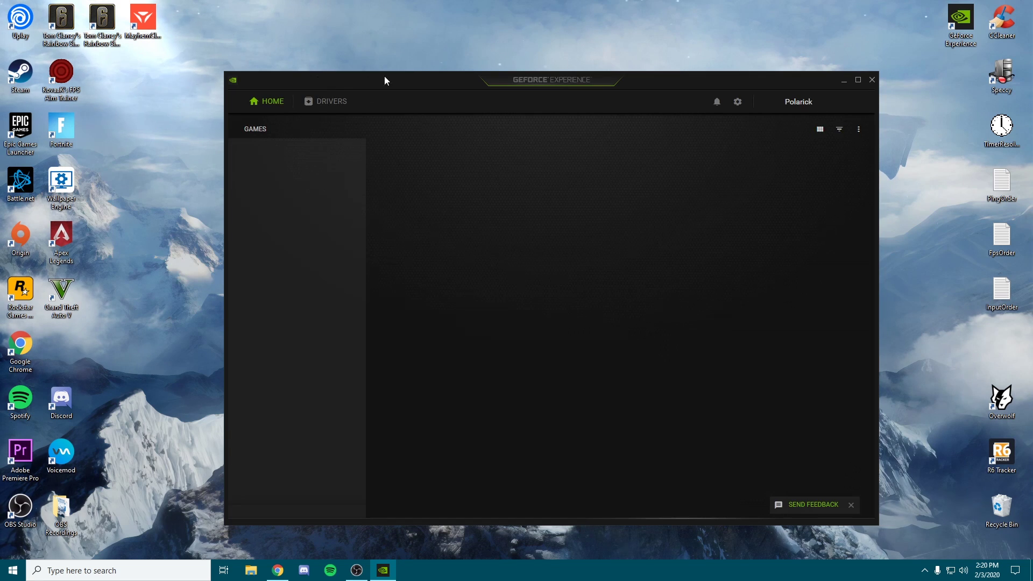
{"action": "left_click", "coordinate": [318, 107]}
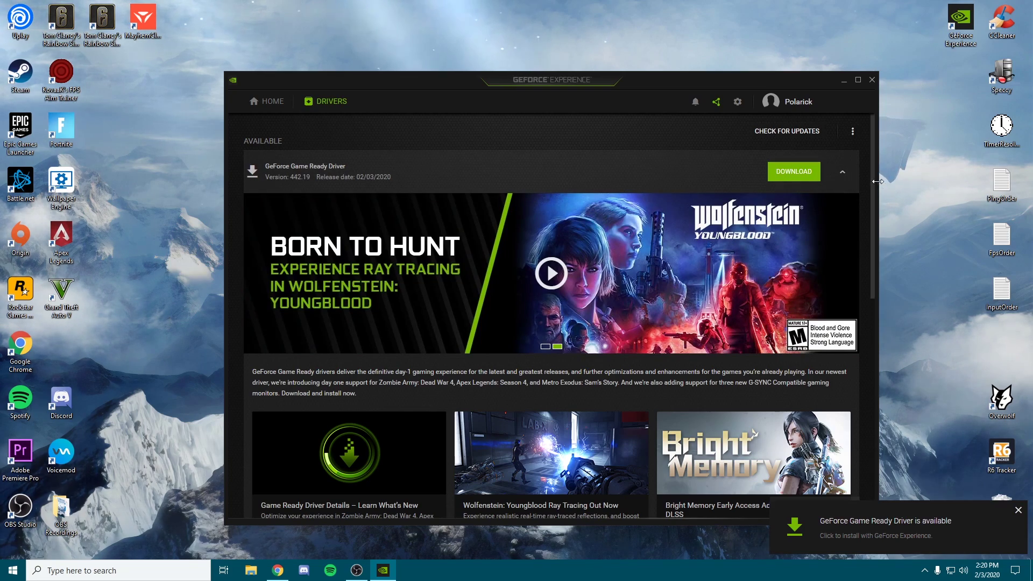
Step: Check for driver updates and toggle the 442.19 driver's release notes
{"action": "left_click", "coordinate": [844, 174]}
{"action": "left_click", "coordinate": [844, 173]}
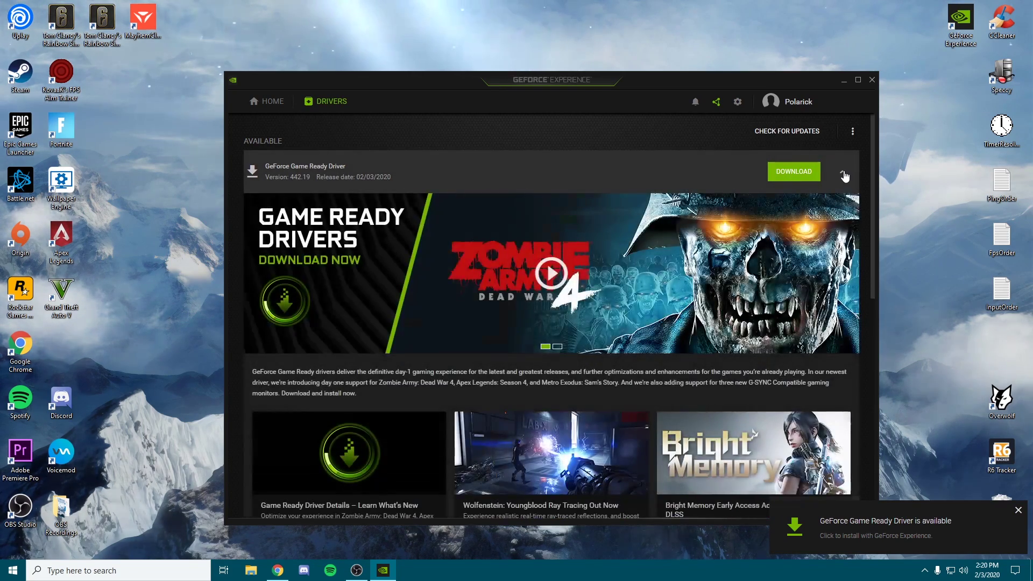
{"action": "left_click", "coordinate": [843, 173]}
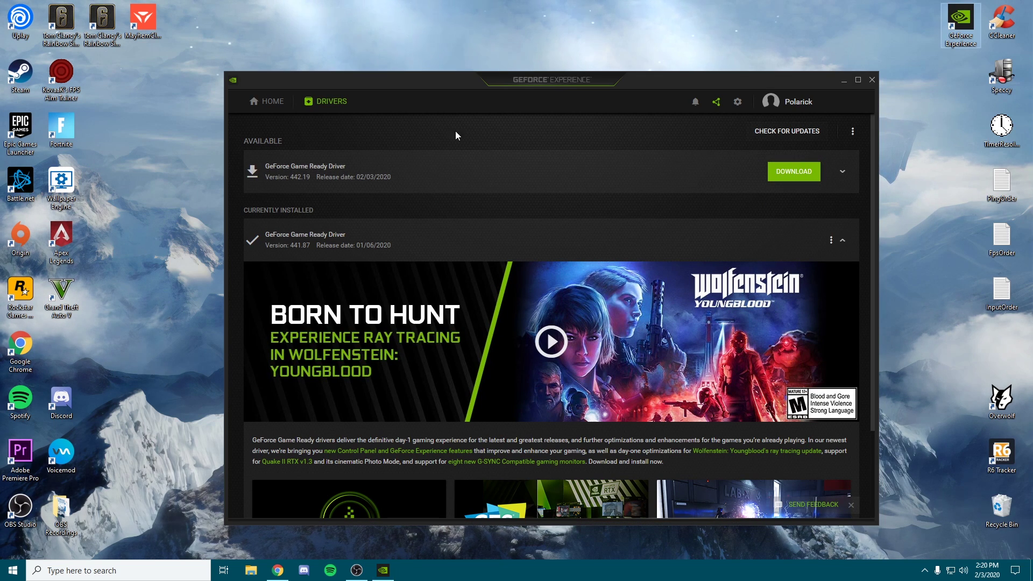
{"action": "left_click", "coordinate": [784, 133]}
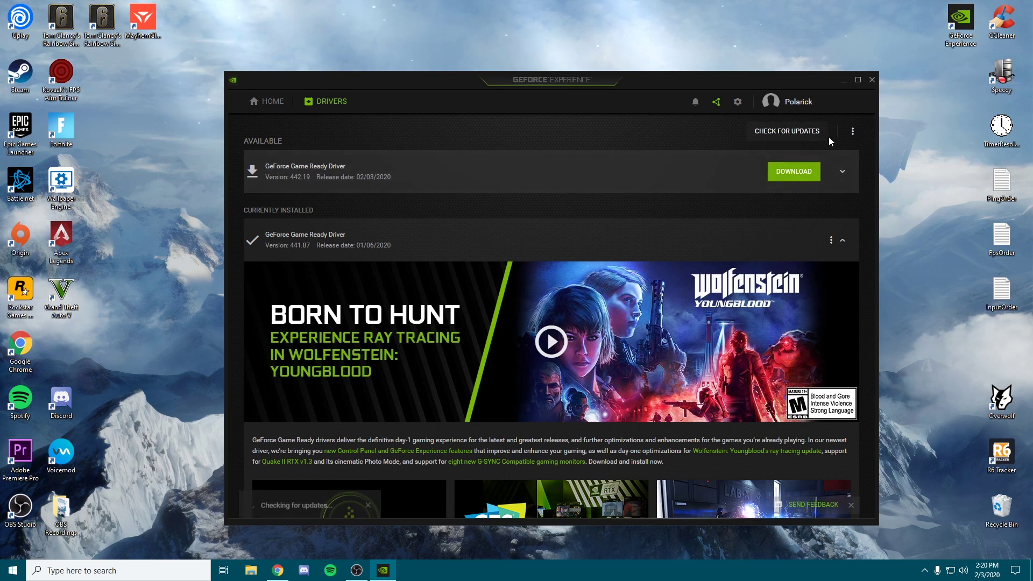
{"action": "left_click", "coordinate": [844, 177]}
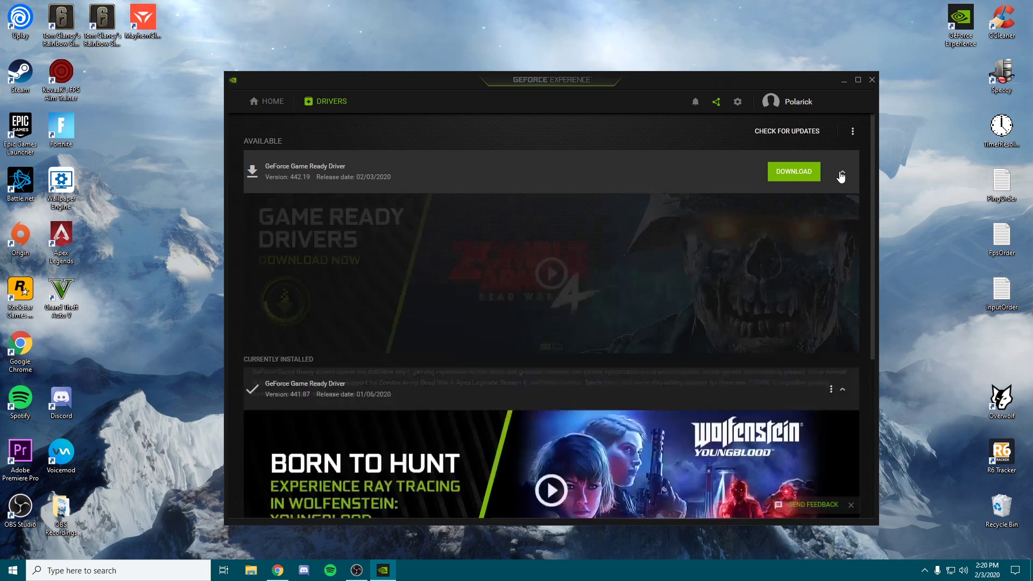
{"action": "left_click", "coordinate": [839, 175]}
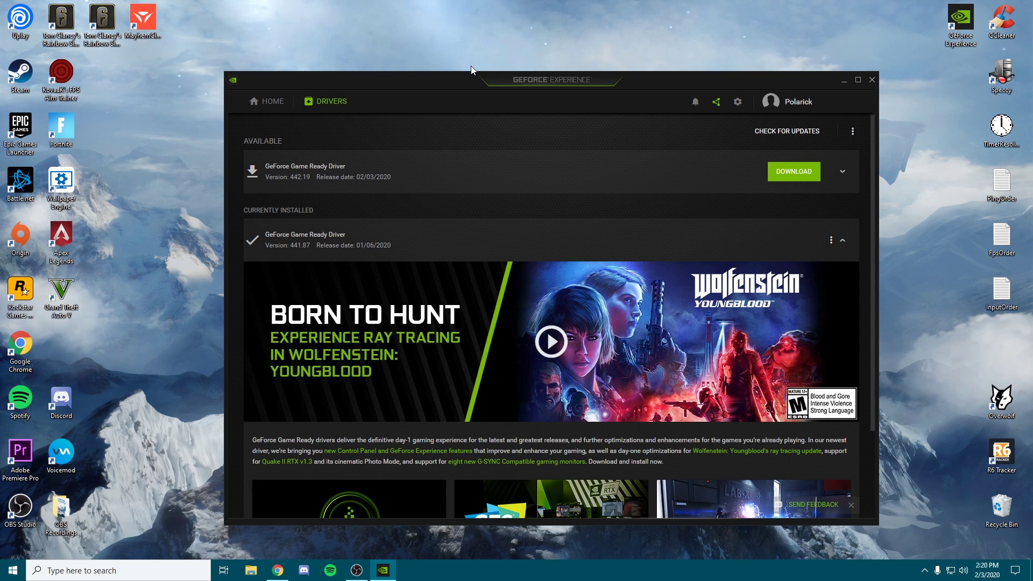
{"action": "left_click", "coordinate": [384, 51]}
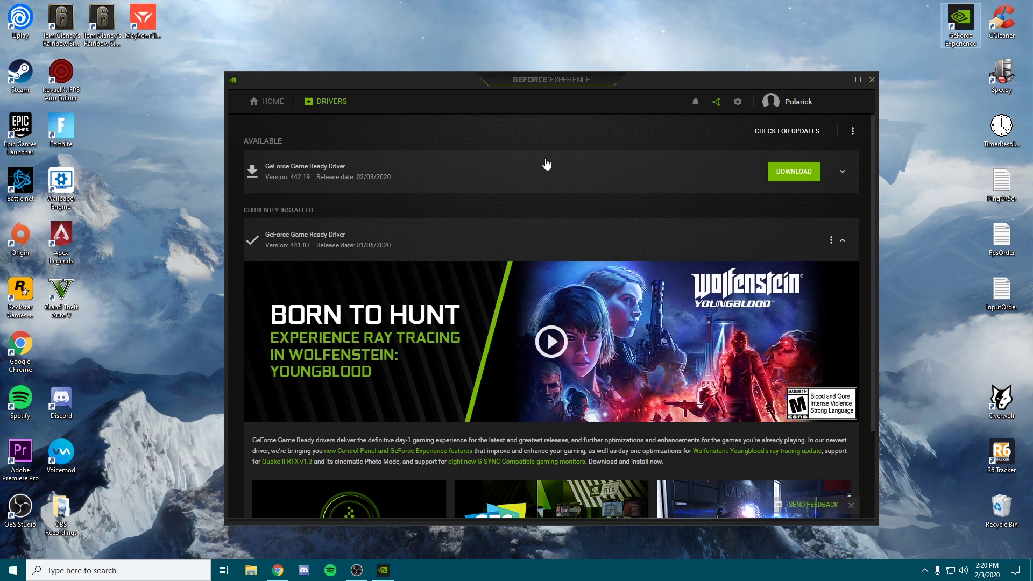
Step: Close GeForce Experience and bring up Chrome maximized on the GeForce drivers page
{"action": "left_click", "coordinate": [873, 79]}
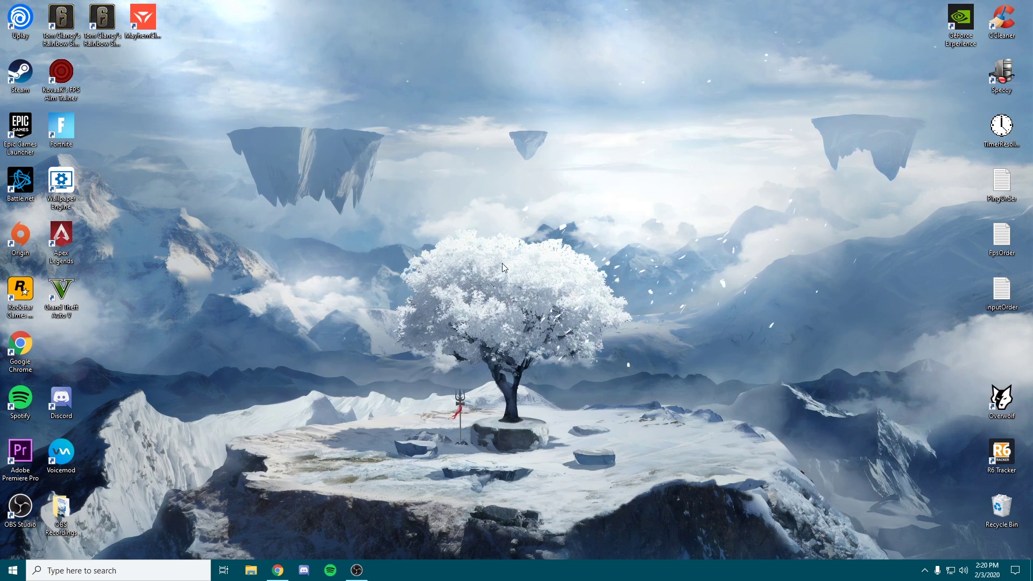
{"action": "right_click", "coordinate": [289, 569]}
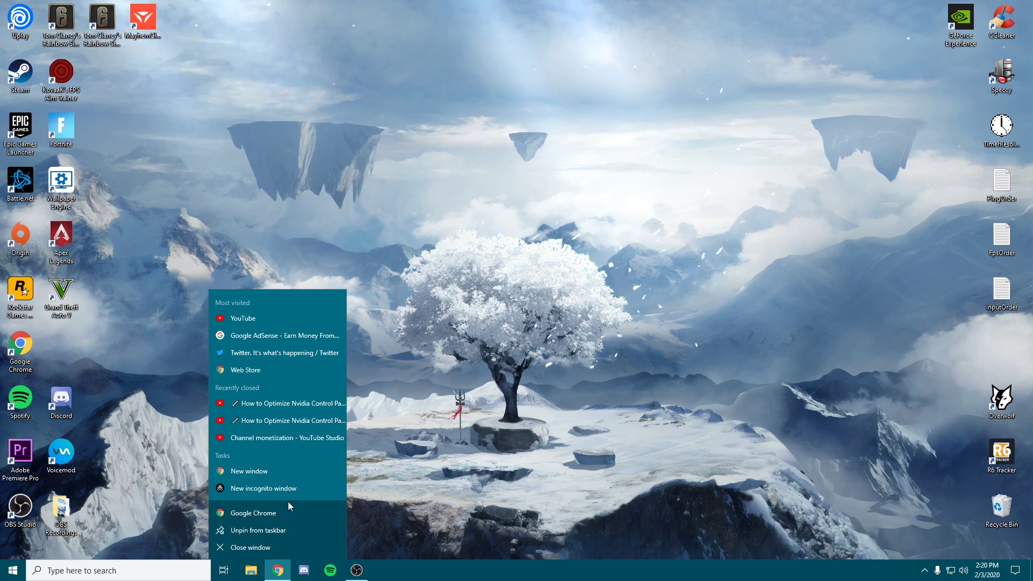
{"action": "left_click", "coordinate": [512, 423]}
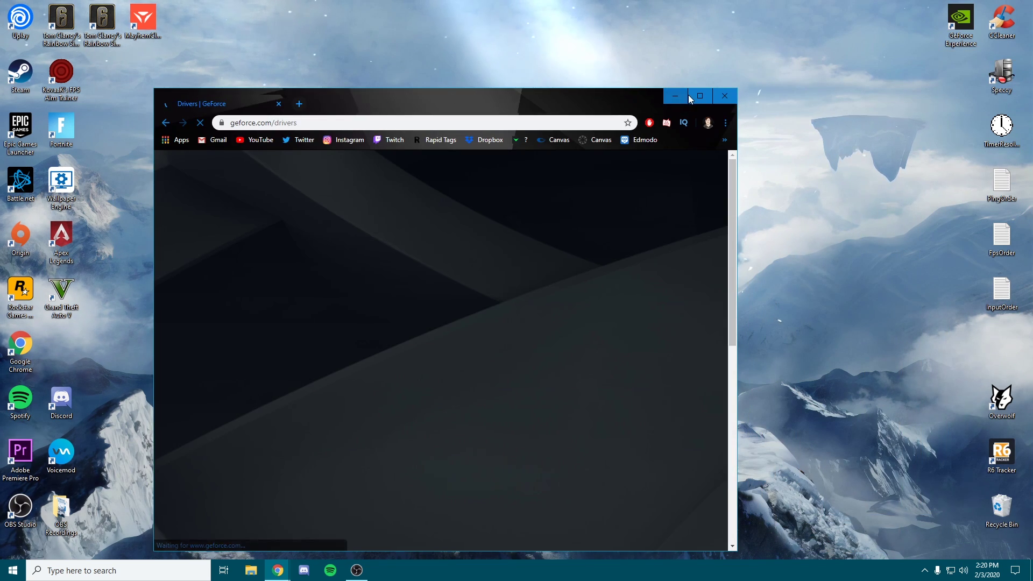
{"action": "double_click", "coordinate": [395, 98]}
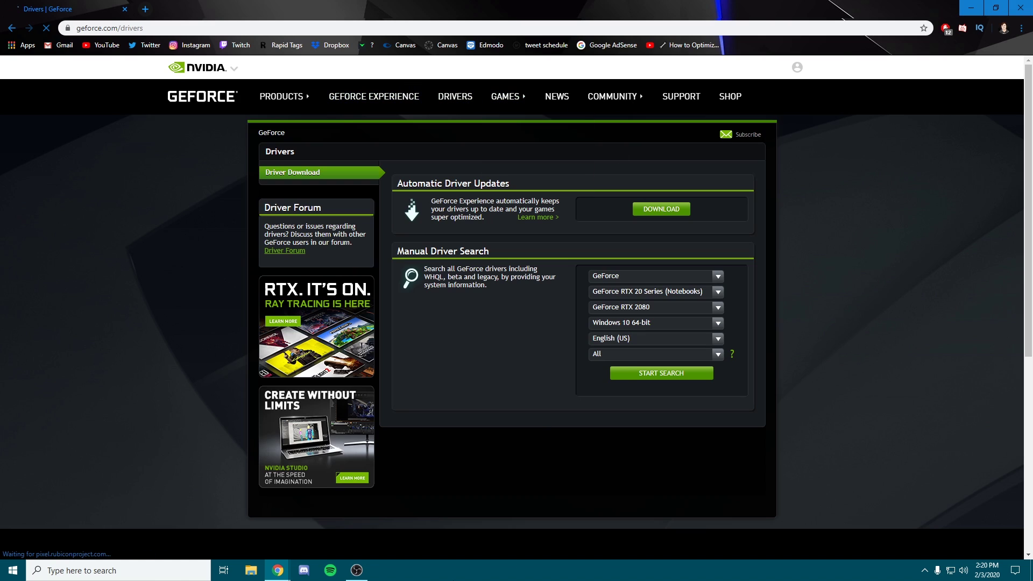
Step: Confirm in Task Manager's GPU 0 performance view that the card is an RTX 2080 SUPER, then close it
{"action": "right_click", "coordinate": [463, 570]}
{"action": "left_click", "coordinate": [517, 534]}
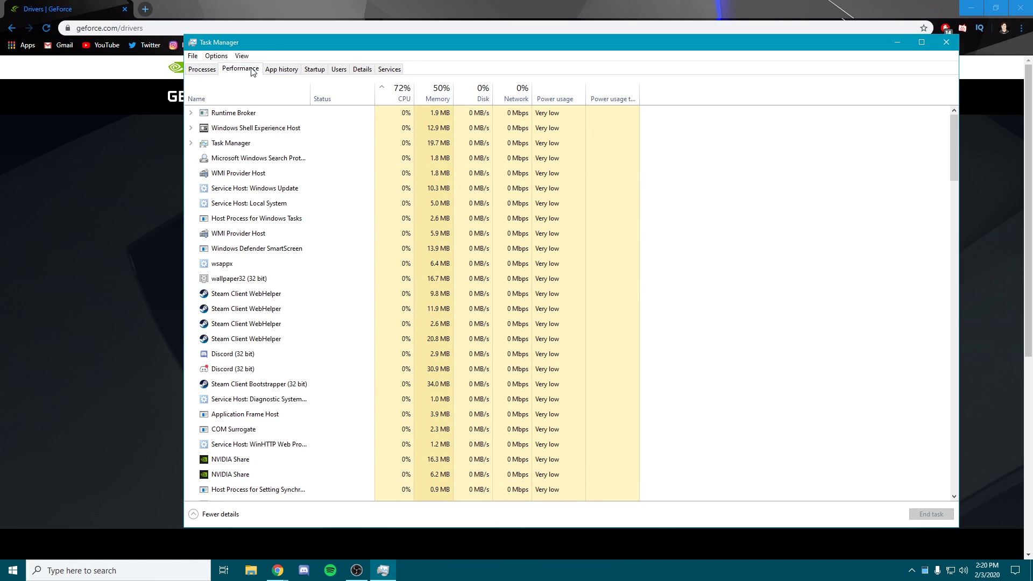
{"action": "left_click", "coordinate": [252, 70]}
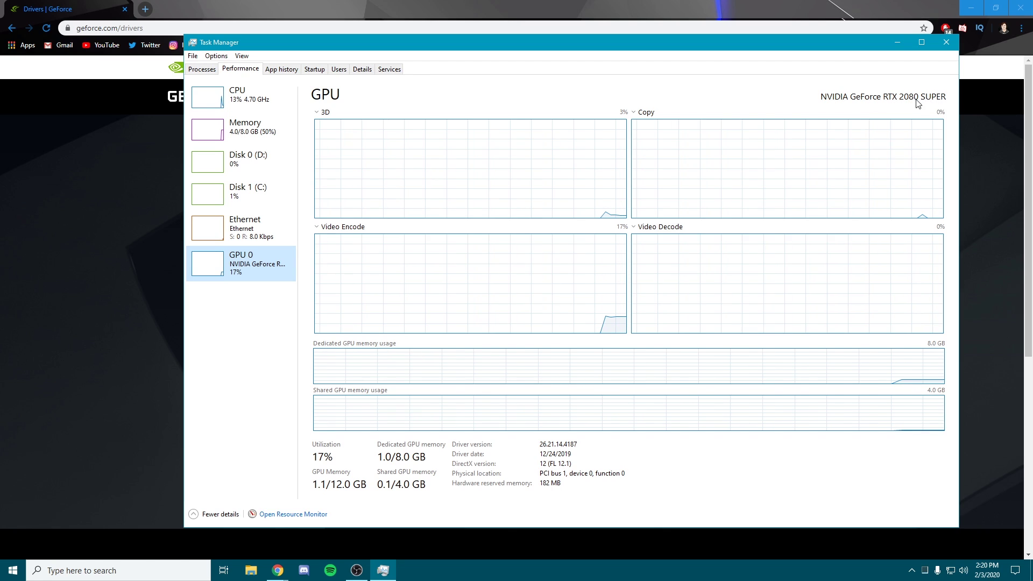
{"action": "left_click", "coordinate": [946, 43]}
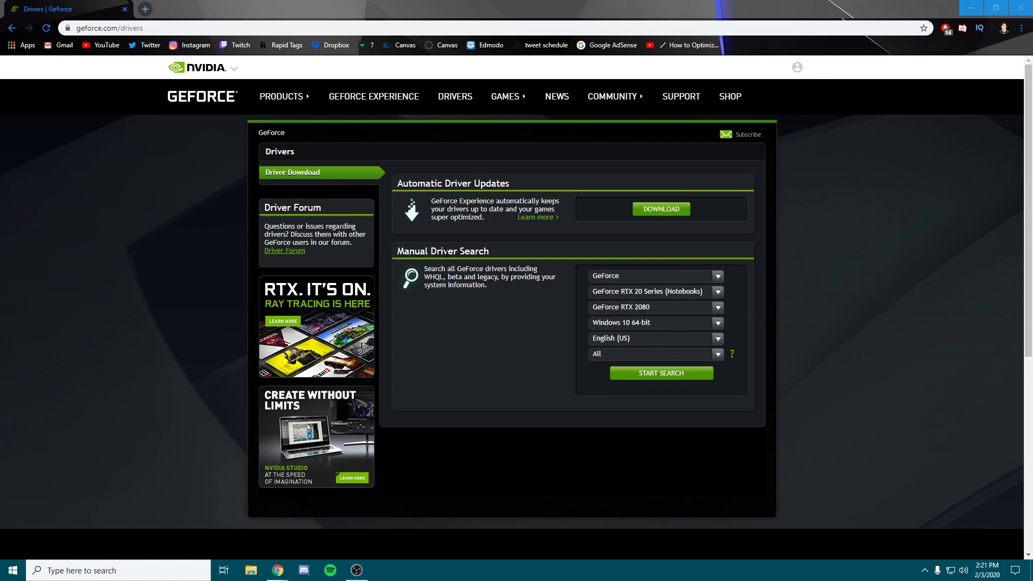
Step: Fill the driver search with product type GeForce, RTX 20 Series and GeForce RTX 2080 SUPER
{"action": "left_click", "coordinate": [618, 276]}
{"action": "left_click", "coordinate": [637, 299]}
{"action": "left_click", "coordinate": [657, 292]}
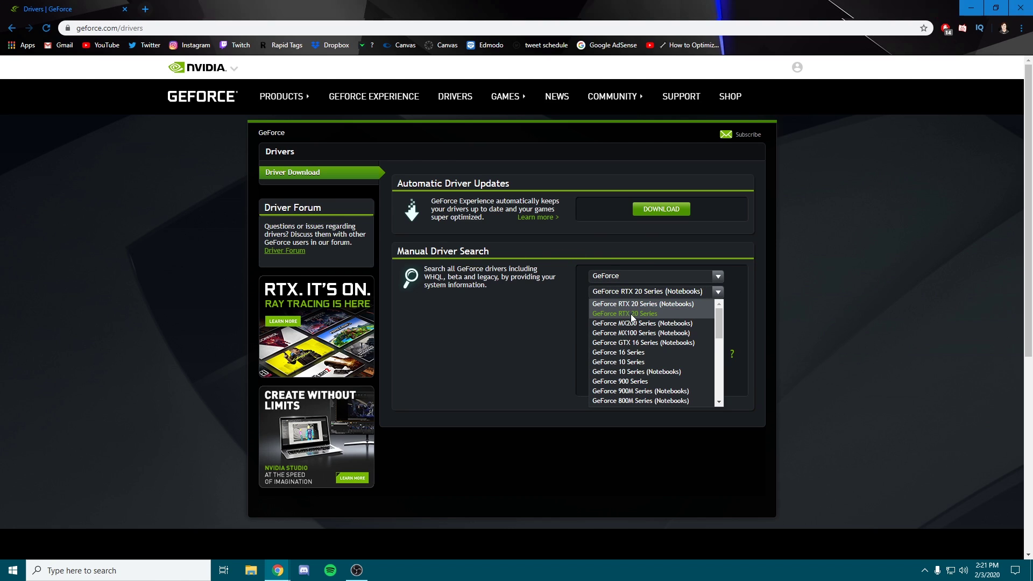
{"action": "left_click", "coordinate": [630, 315]}
{"action": "left_click", "coordinate": [668, 293]}
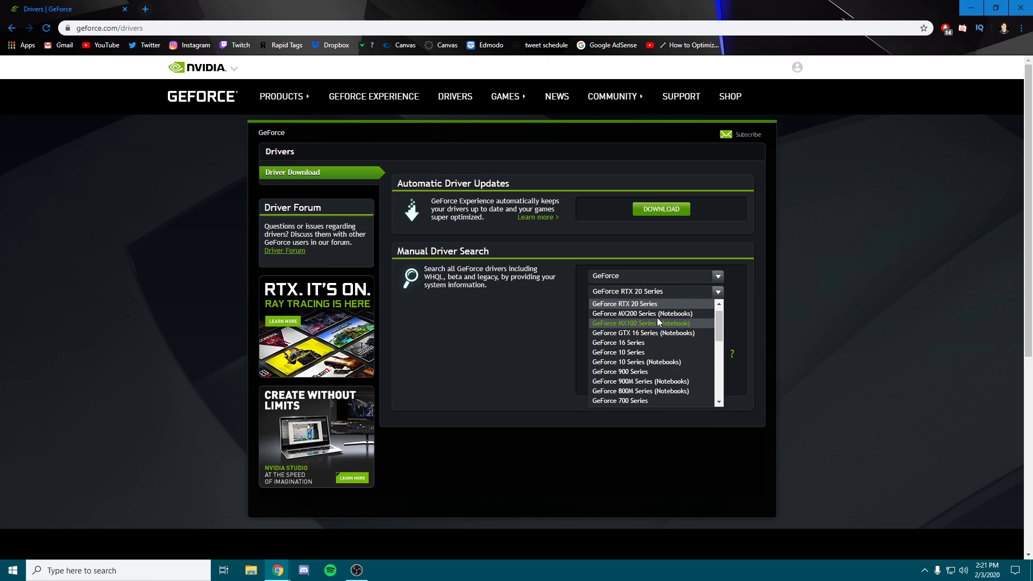
{"action": "left_click", "coordinate": [659, 305]}
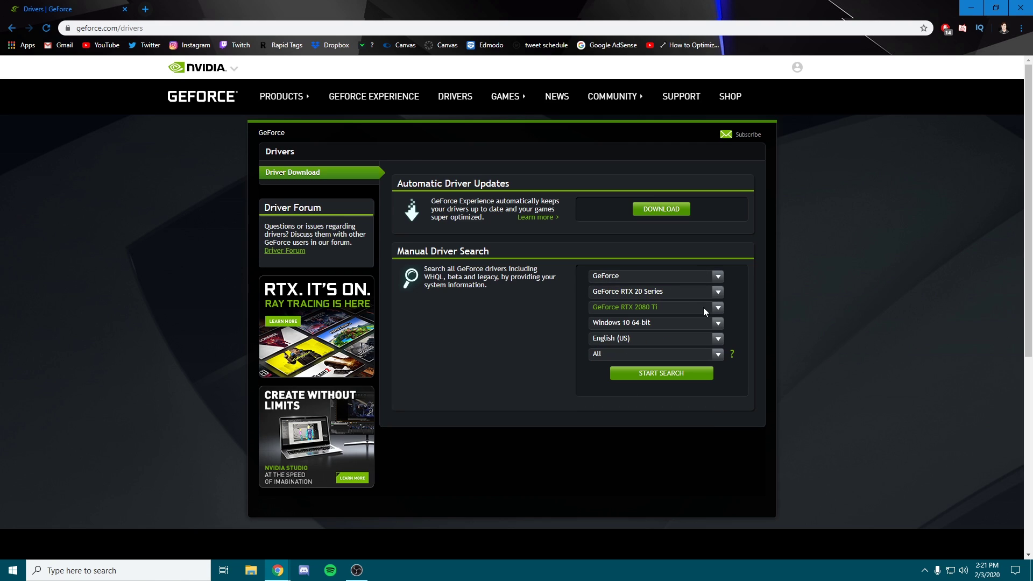
{"action": "left_click", "coordinate": [641, 306]}
{"action": "left_click", "coordinate": [627, 329]}
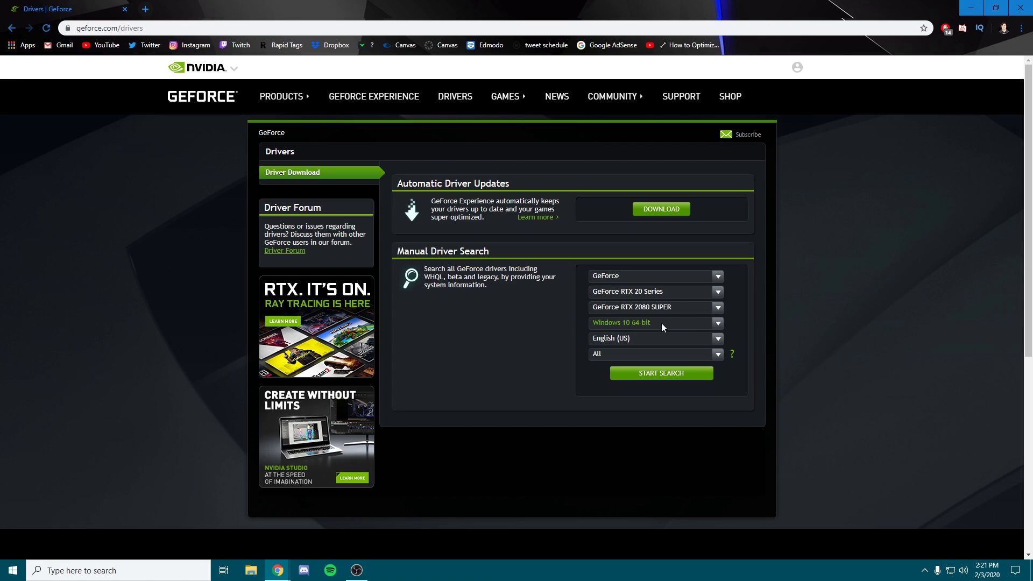
Step: Keep the driver type at All and start the driver search
{"action": "left_click", "coordinate": [637, 354]}
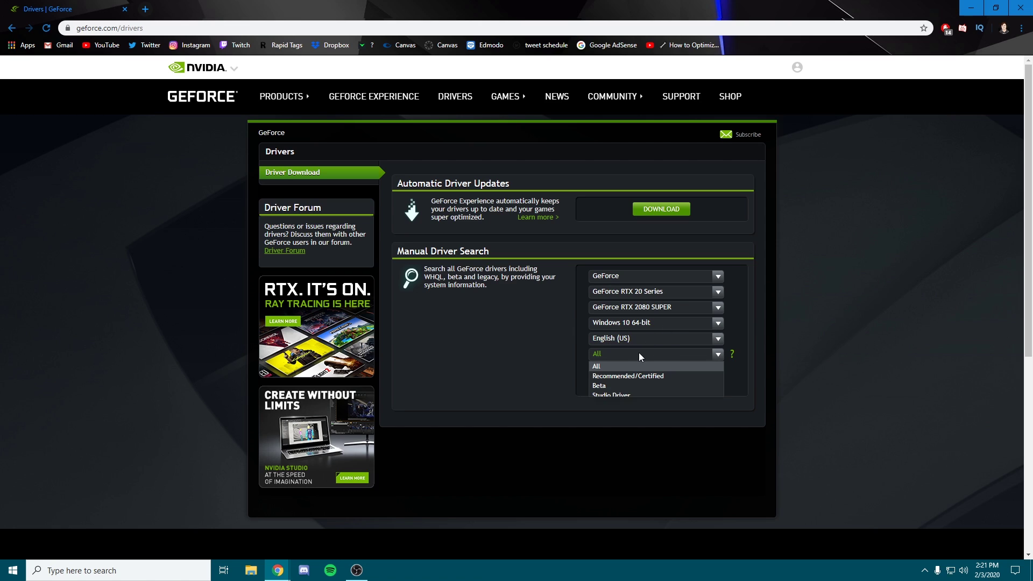
{"action": "left_click", "coordinate": [605, 367]}
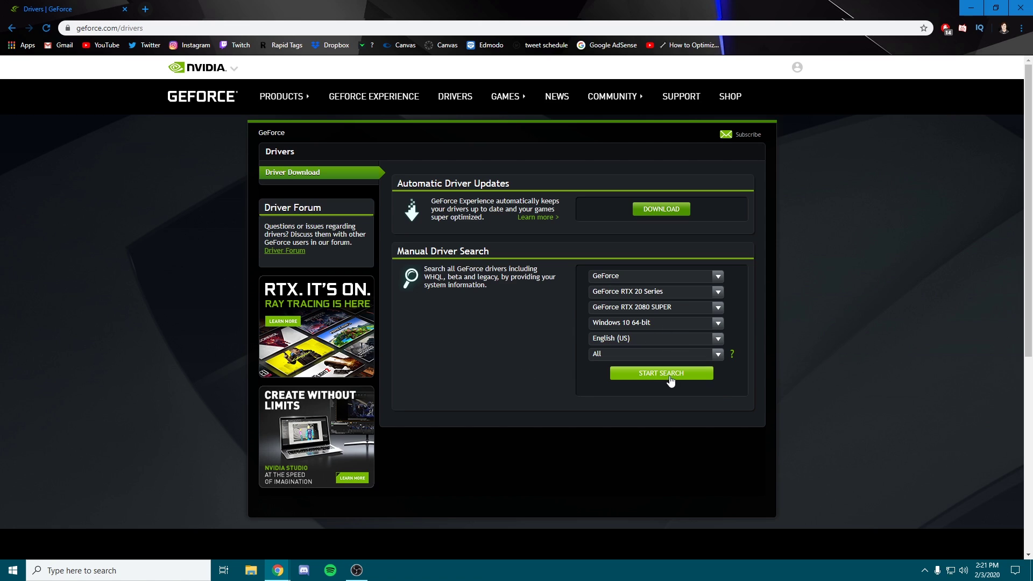
{"action": "left_click", "coordinate": [669, 380]}
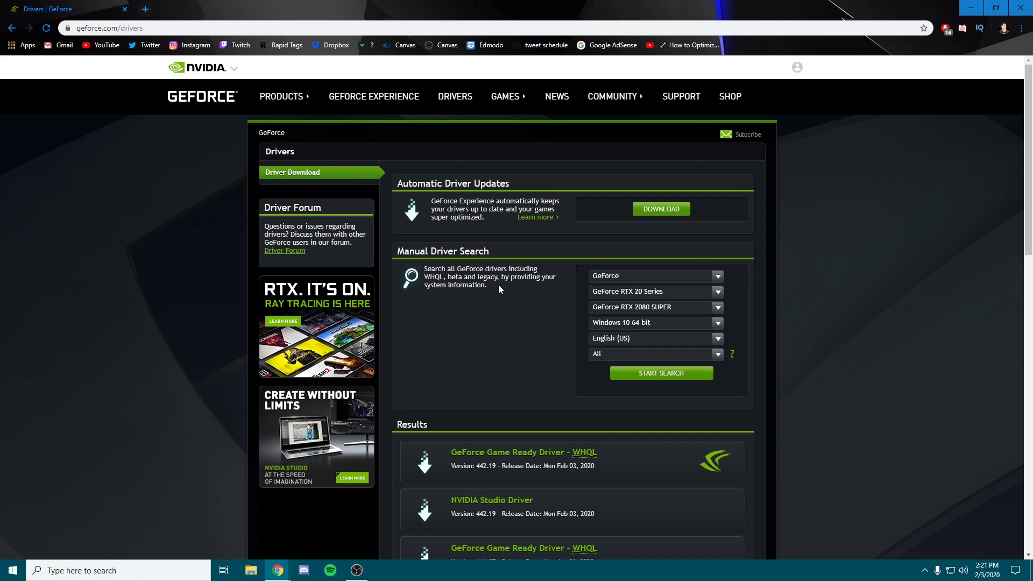
Step: Open the newest Game Ready Driver 442.19 result, then launch NVIDIA Control Panel from the desktop menu
{"action": "scroll", "coordinate": [498, 289], "scroll_direction": "down", "scroll_amount": 4}
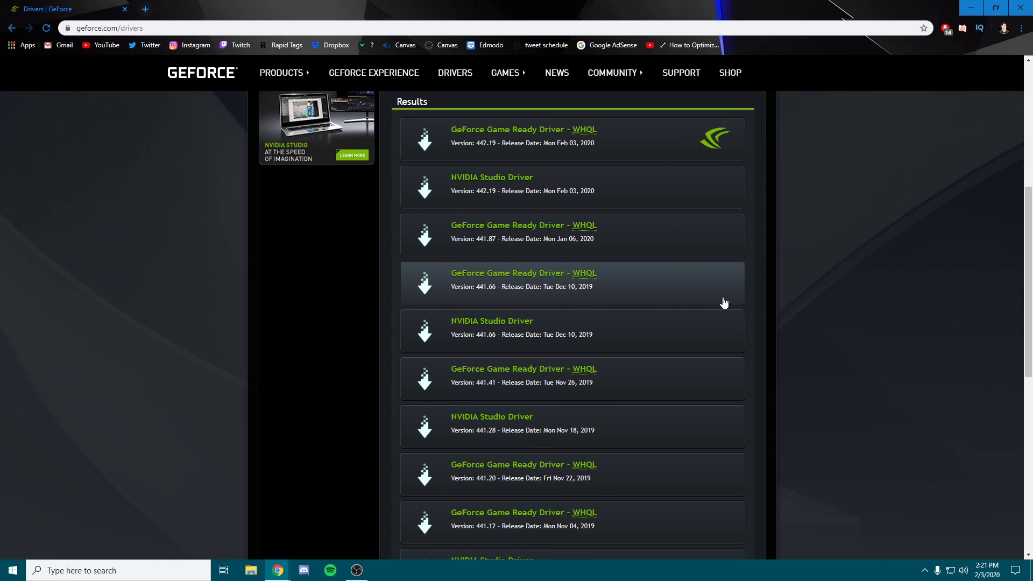
{"action": "scroll", "coordinate": [696, 286], "scroll_direction": "down", "scroll_amount": 1}
{"action": "scroll", "coordinate": [696, 286], "scroll_direction": "down", "scroll_amount": 2}
{"action": "scroll", "coordinate": [694, 286], "scroll_direction": "up", "scroll_amount": 6}
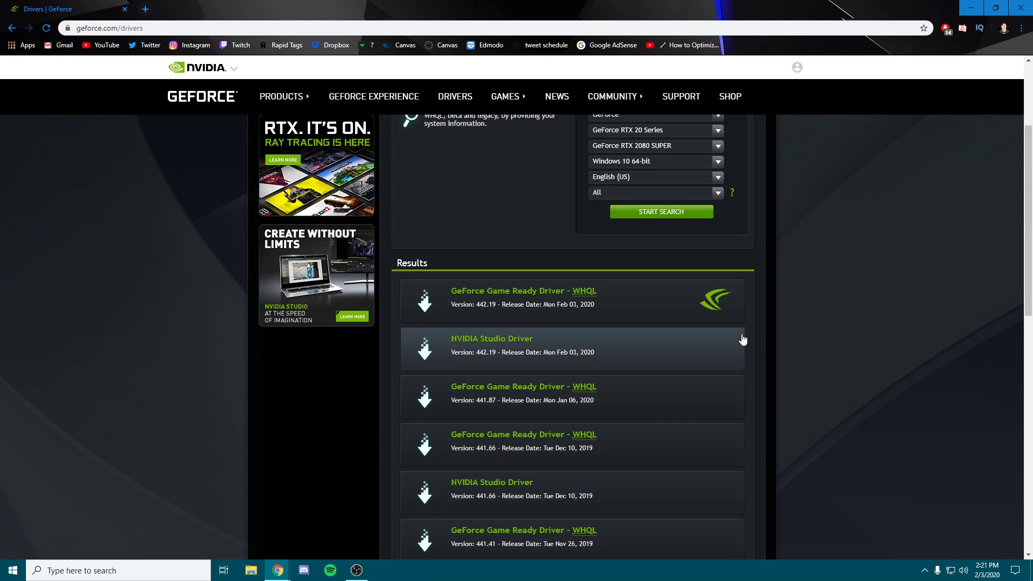
{"action": "scroll", "coordinate": [737, 344], "scroll_direction": "up", "scroll_amount": 2}
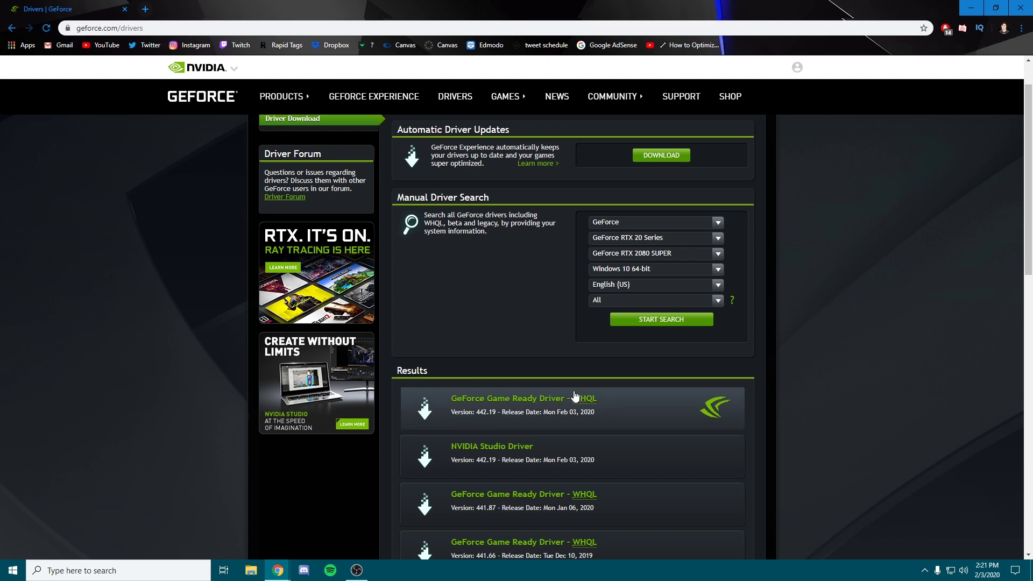
{"action": "scroll", "coordinate": [538, 387], "scroll_direction": "down", "scroll_amount": 2}
{"action": "left_click", "coordinate": [474, 355]}
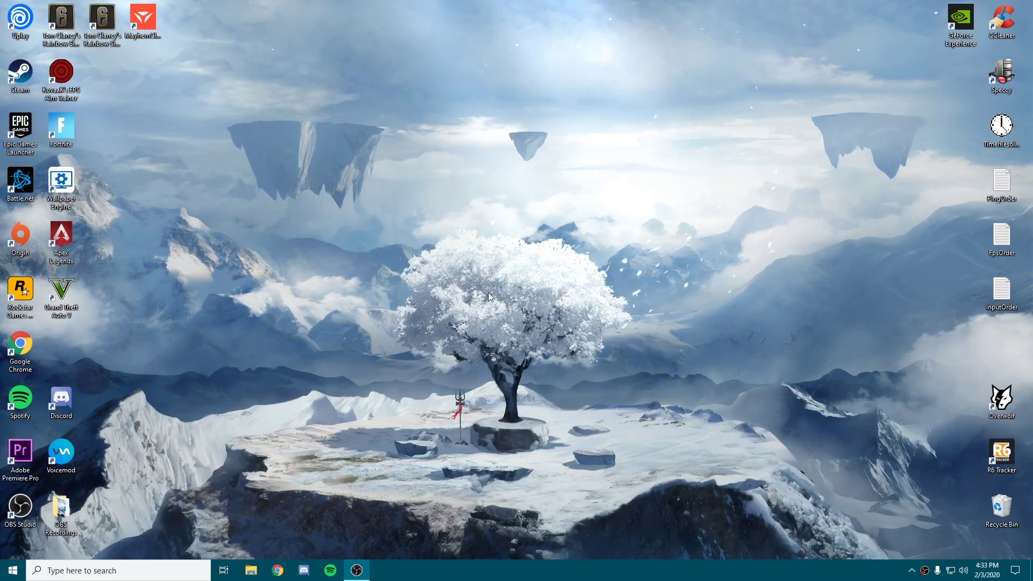
{"action": "right_click", "coordinate": [428, 249]}
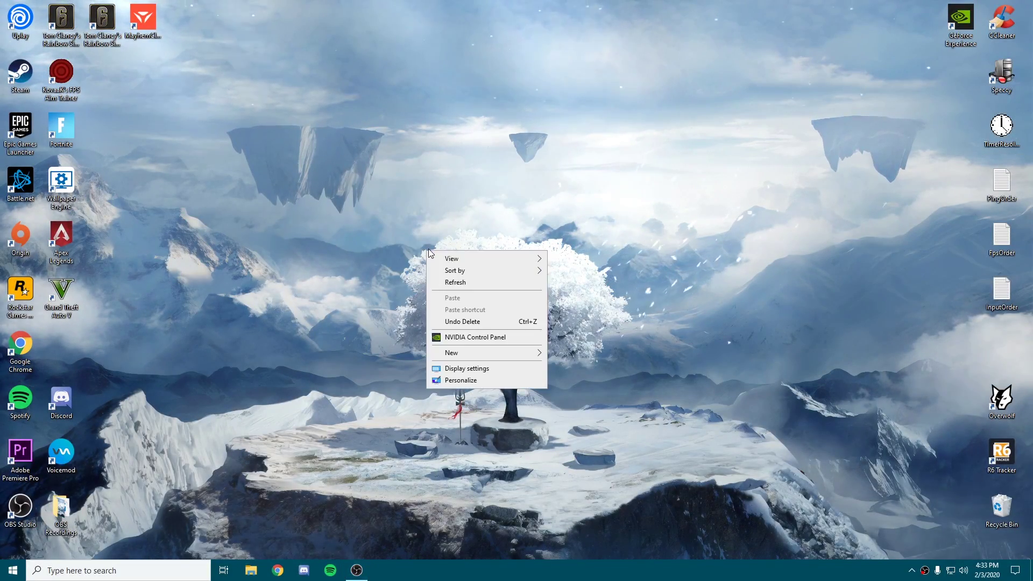
{"action": "left_click", "coordinate": [481, 338]}
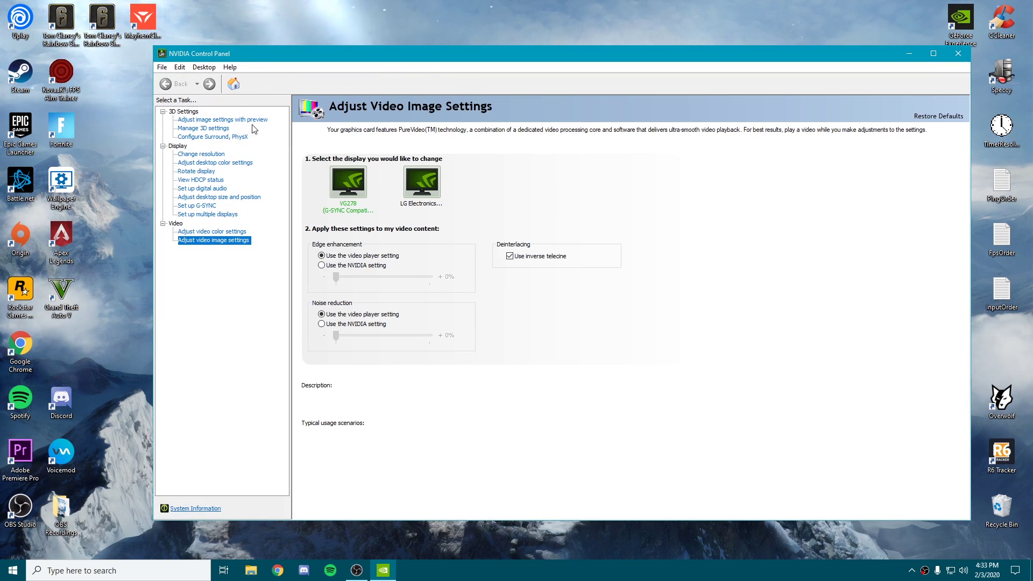
Step: Show the Adjust Image Settings with Preview page, with the preference emphasizing Performance
{"action": "left_click", "coordinate": [192, 120]}
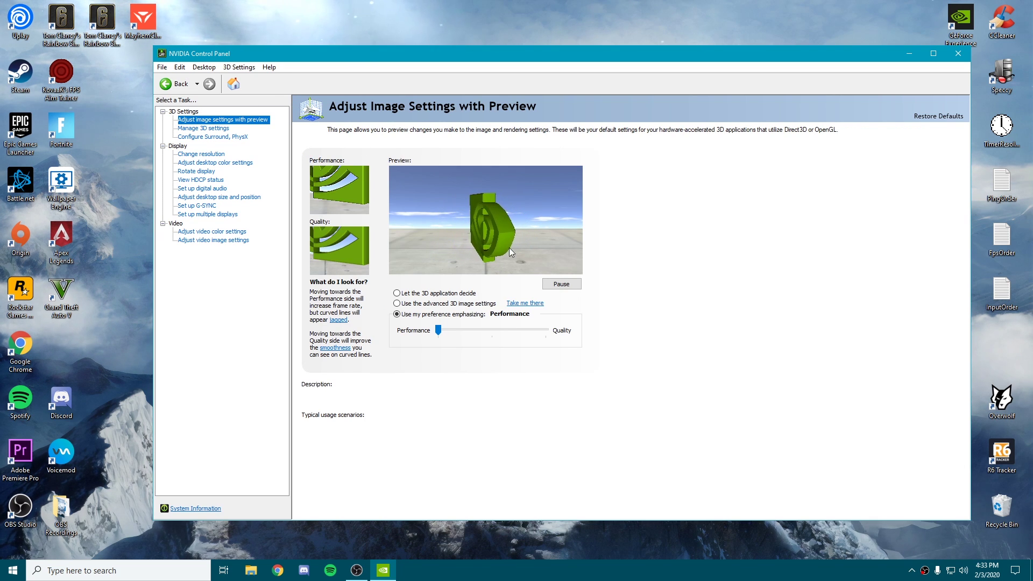
{"action": "mouse_move", "coordinate": [446, 331]}
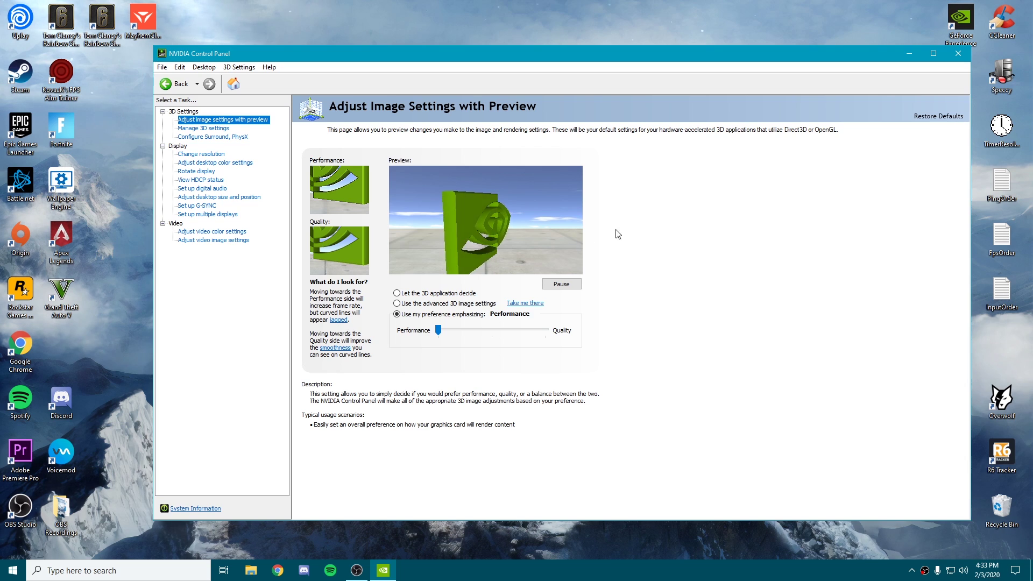
Step: Open Manage 3D Settings and confirm Image Sharpening On with sharpen 0.50 and ignore film grain 0.17
{"action": "left_click", "coordinate": [214, 127]}
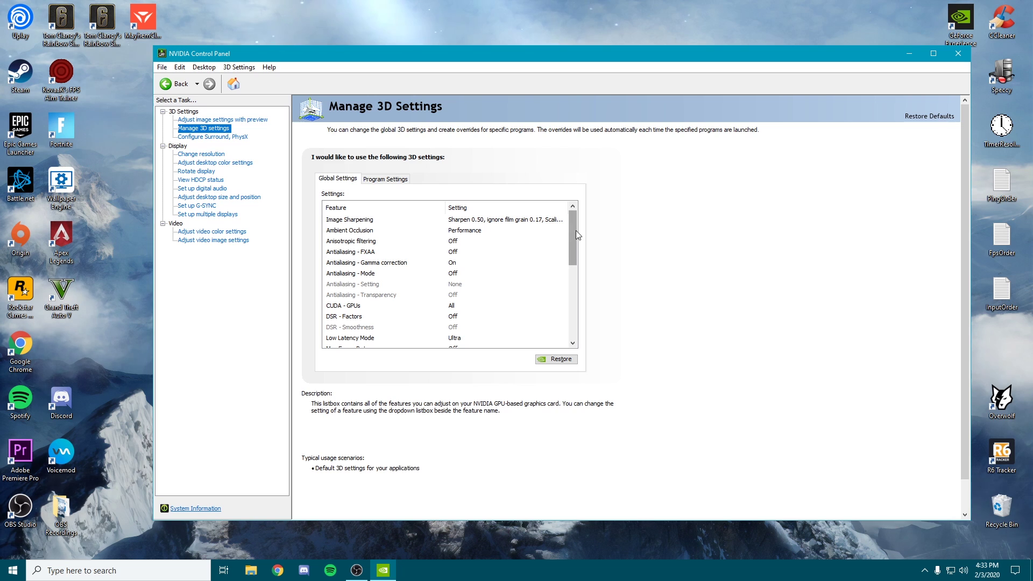
{"action": "mouse_move", "coordinate": [585, 230]}
{"action": "mouse_move", "coordinate": [441, 225]}
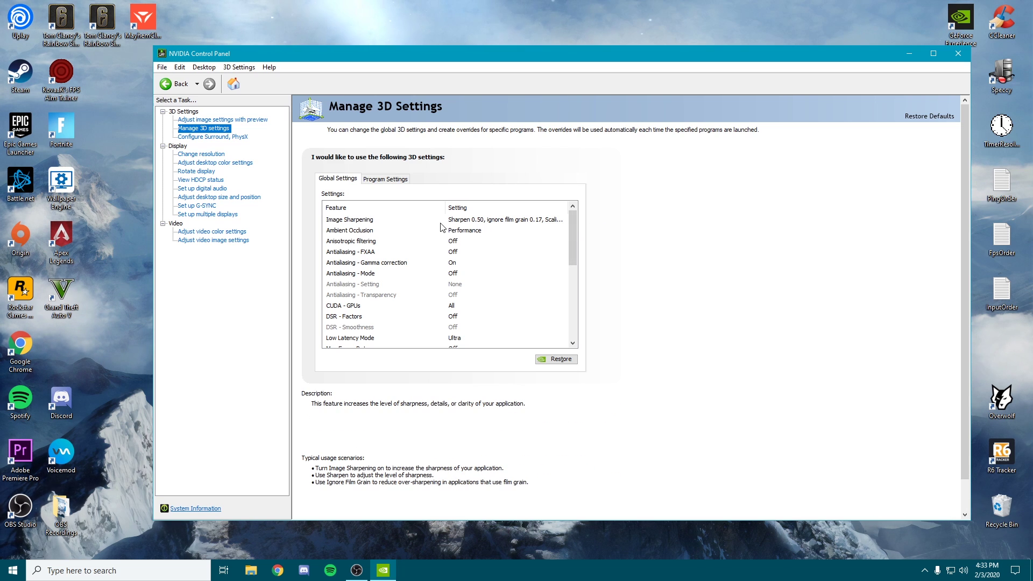
{"action": "left_click", "coordinate": [500, 220]}
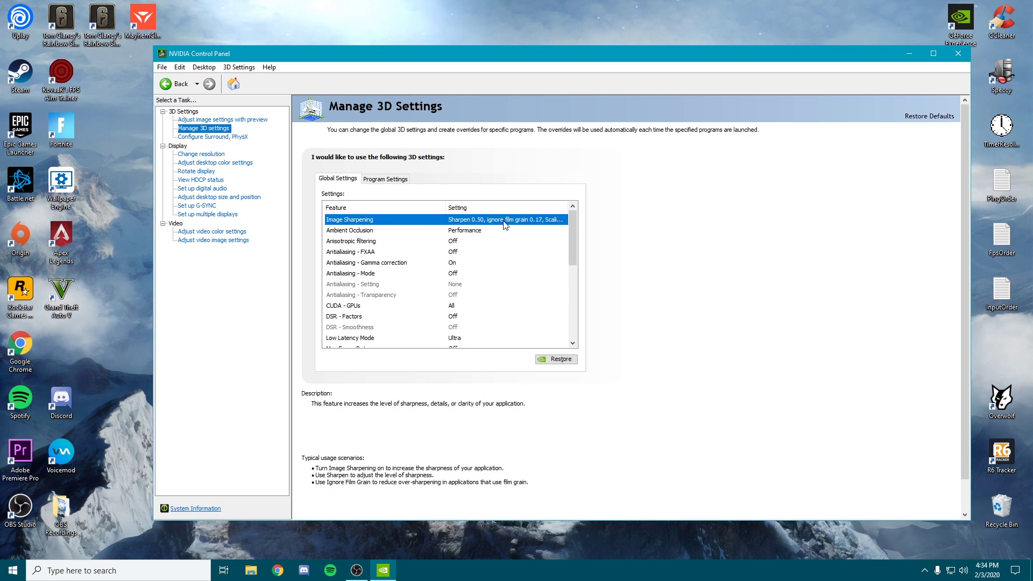
{"action": "left_click", "coordinate": [528, 220]}
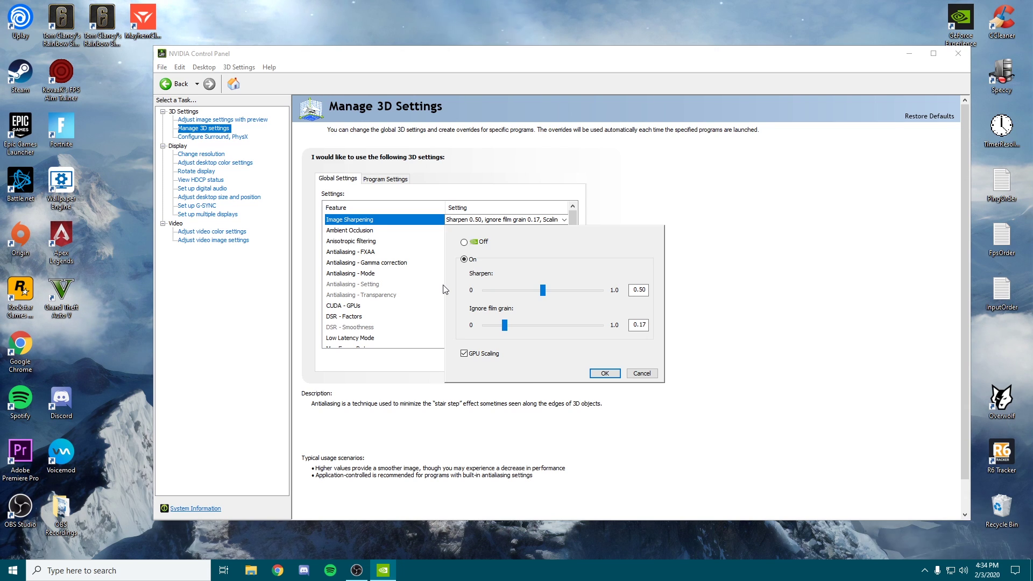
{"action": "left_click", "coordinate": [605, 375]}
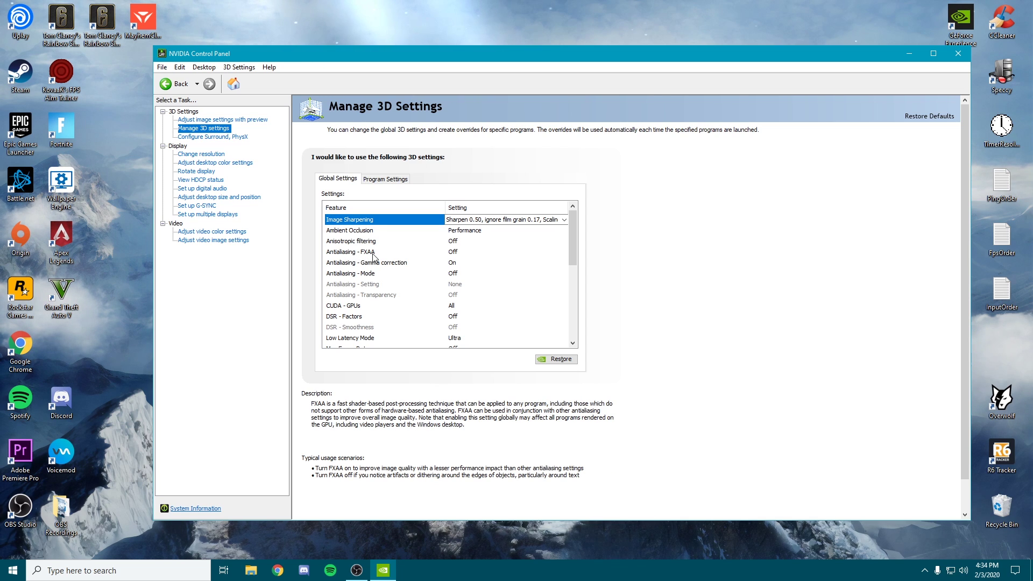
Step: Keep Antialiasing - FXAA Off and turn Antialiasing - Gamma correction Off
{"action": "left_click", "coordinate": [456, 252]}
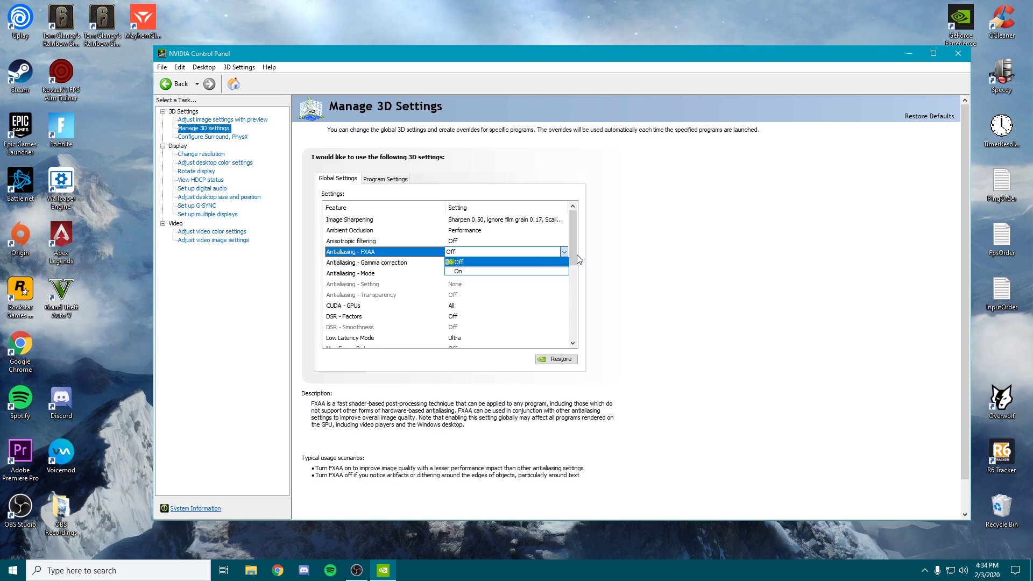
{"action": "left_click", "coordinate": [479, 263]}
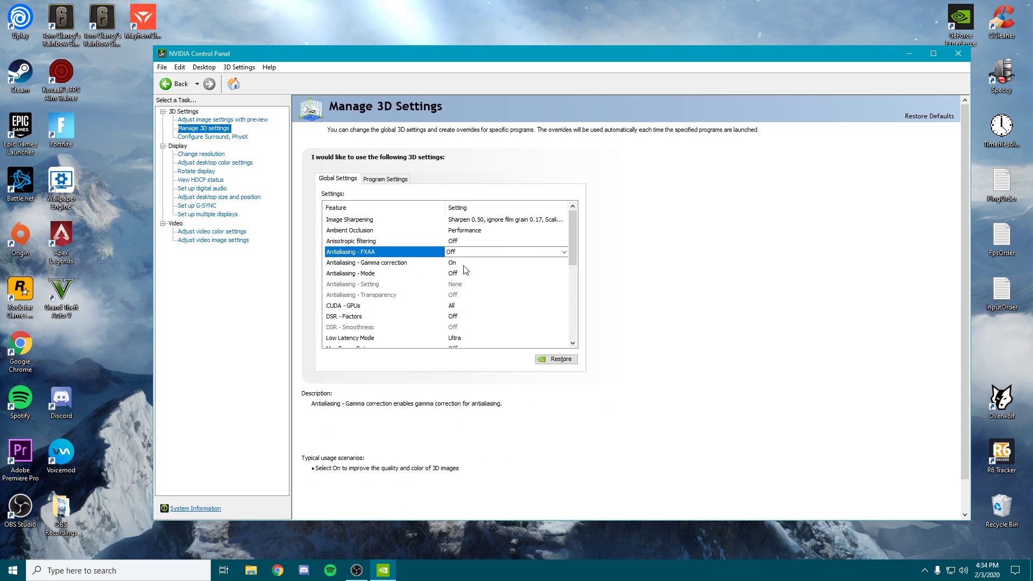
{"action": "left_click", "coordinate": [539, 265]}
{"action": "left_click", "coordinate": [481, 263]}
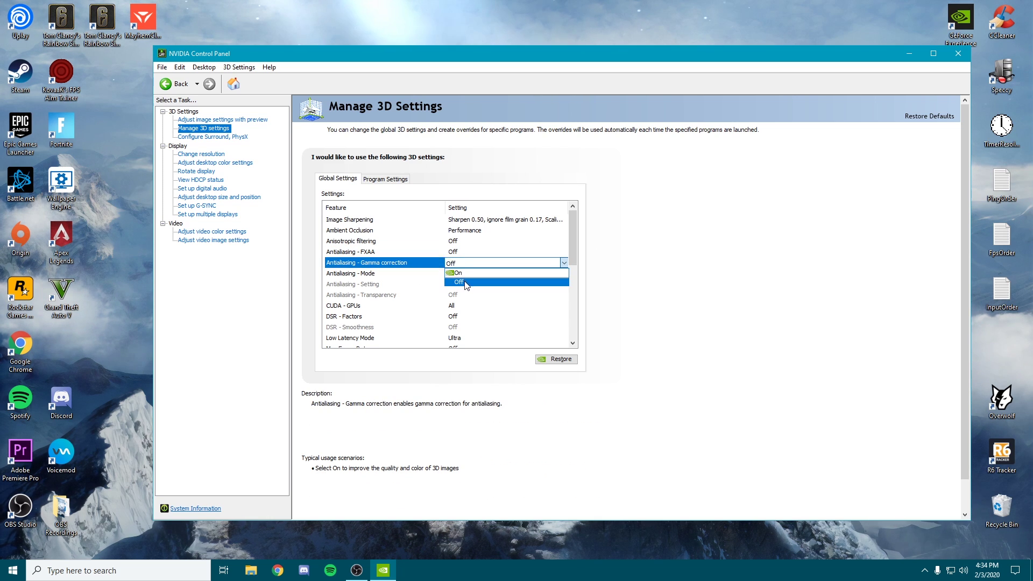
{"action": "left_click", "coordinate": [480, 274]}
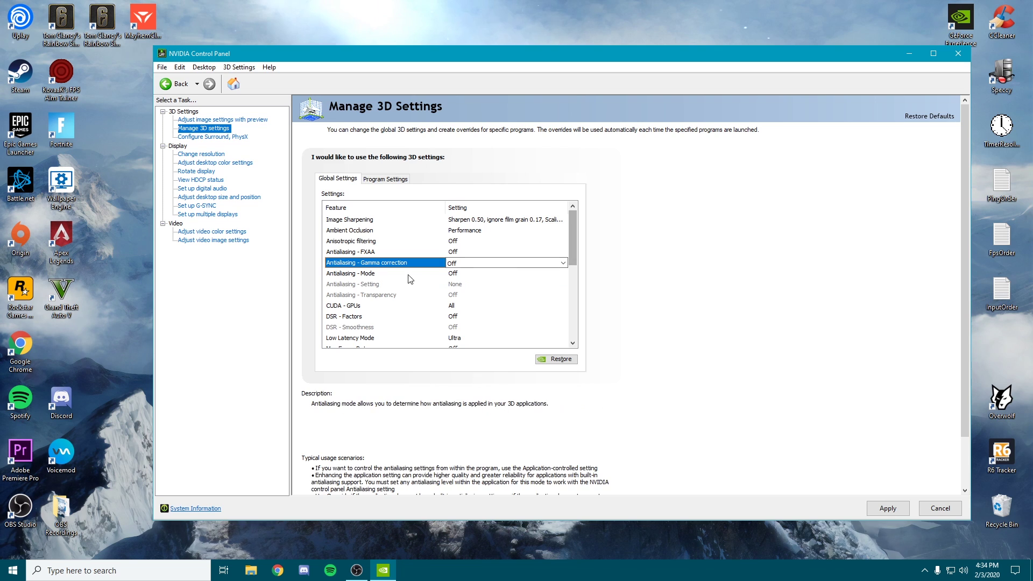
Step: Keep CUDA - GPUs set to All, including the GeForce RTX 2080 SUPER
{"action": "scroll", "coordinate": [468, 275], "scroll_direction": "down", "scroll_amount": 1}
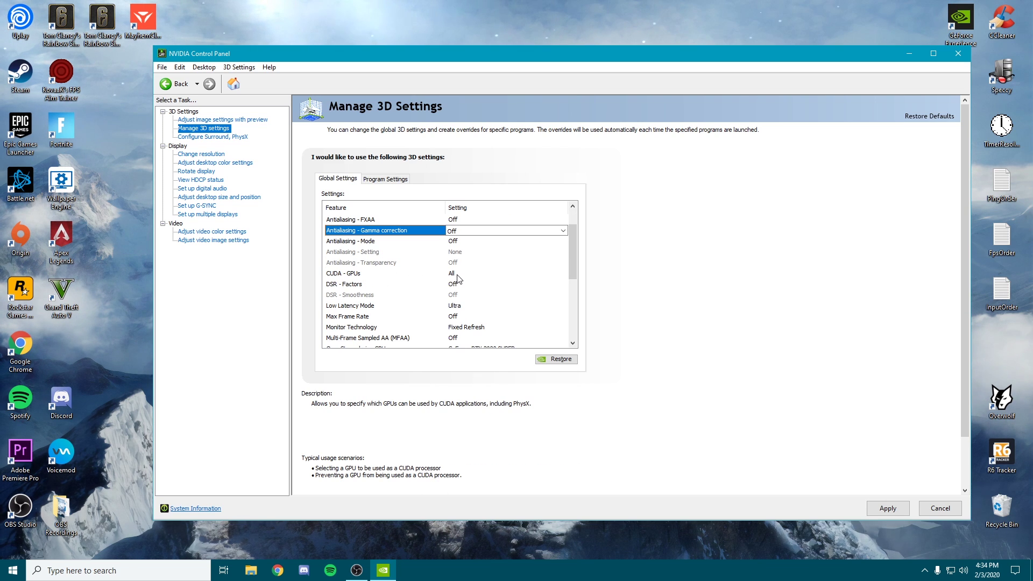
{"action": "left_click", "coordinate": [457, 275]}
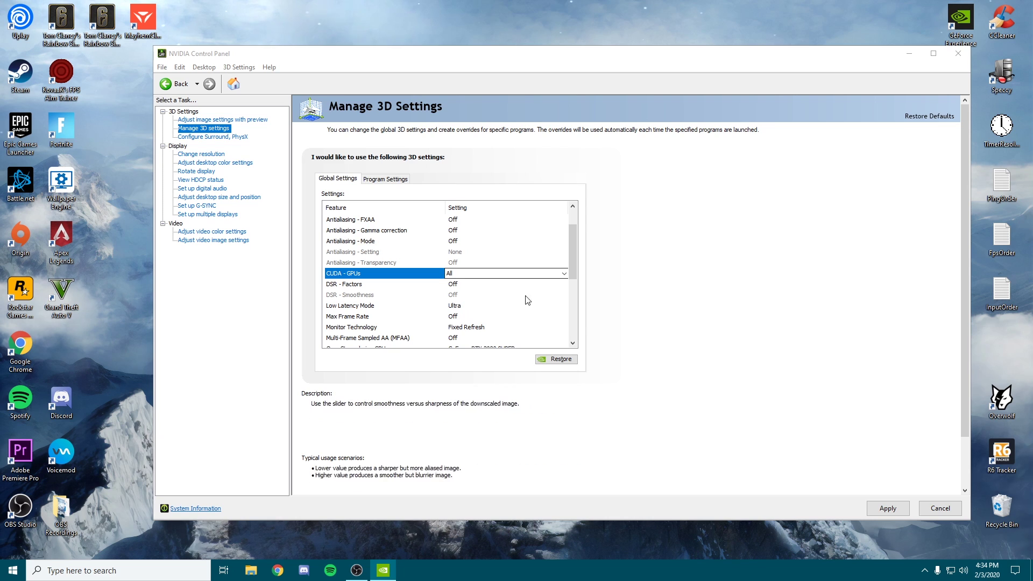
{"action": "left_click", "coordinate": [486, 274]}
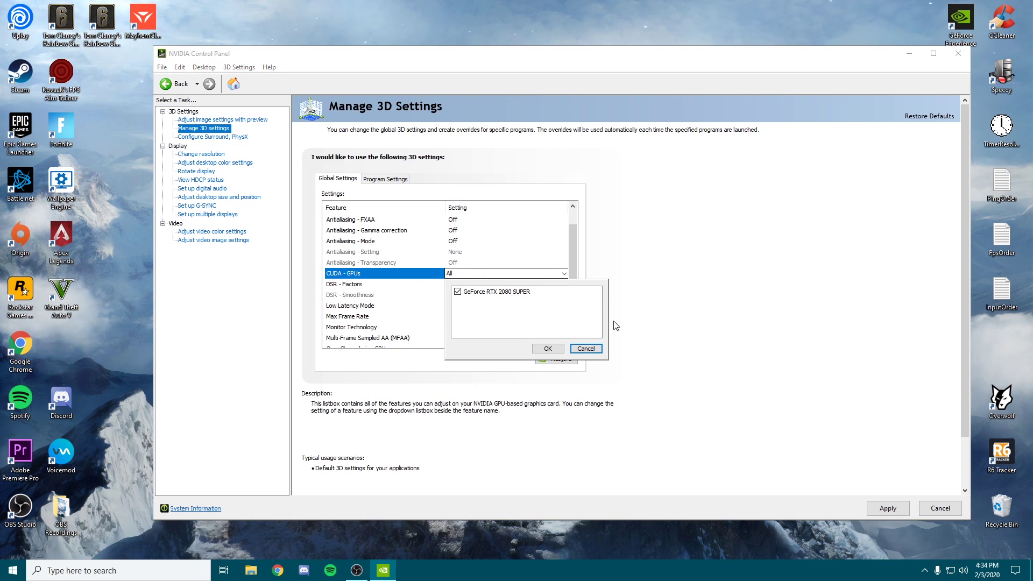
{"action": "left_click", "coordinate": [548, 348]}
{"action": "left_click", "coordinate": [348, 275]}
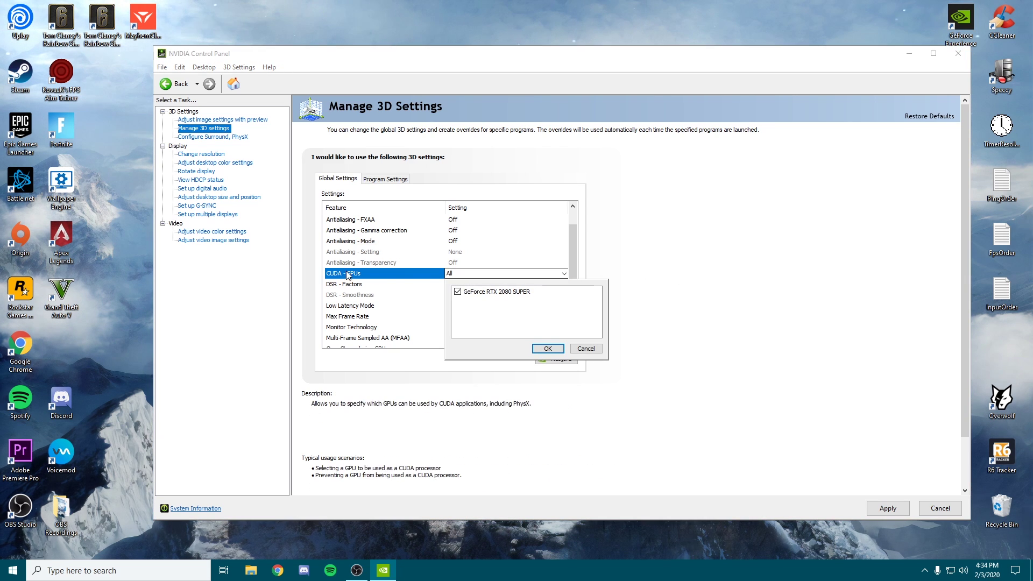
{"action": "left_click", "coordinate": [548, 348]}
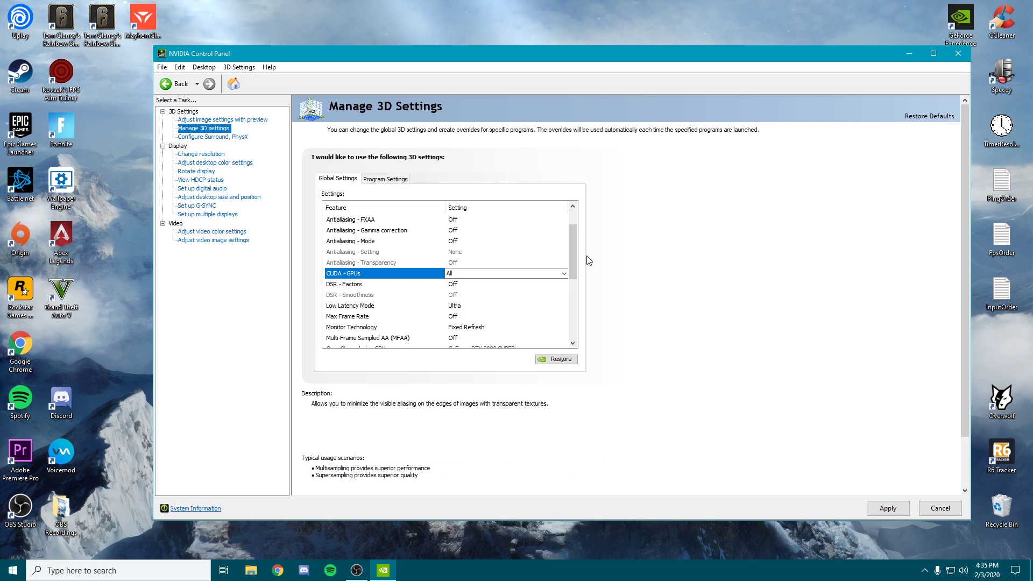
{"action": "left_click_drag", "start_coordinate": [573, 255], "coordinate": [630, 267]}
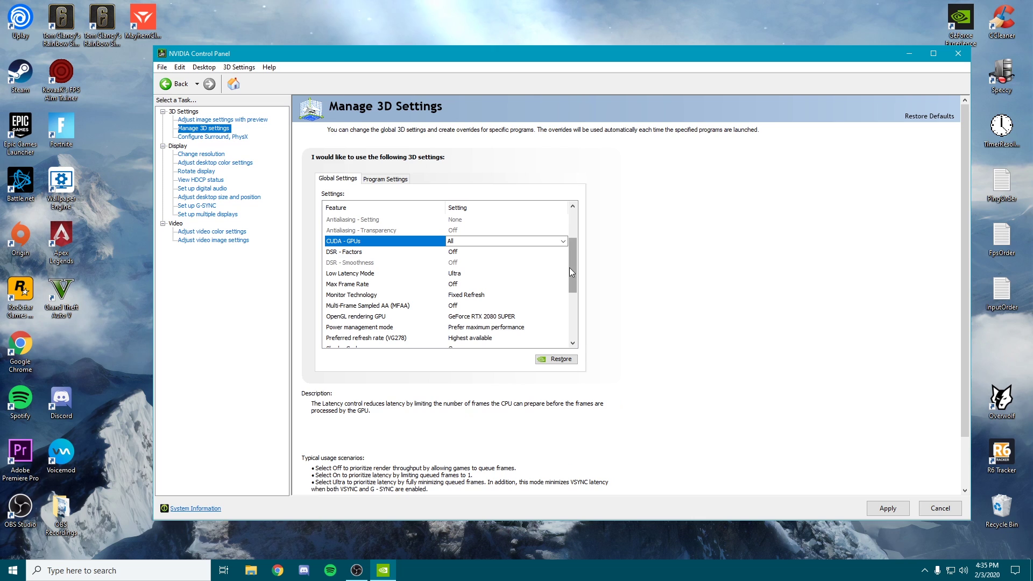
{"action": "left_click_drag", "start_coordinate": [569, 267], "coordinate": [571, 274]}
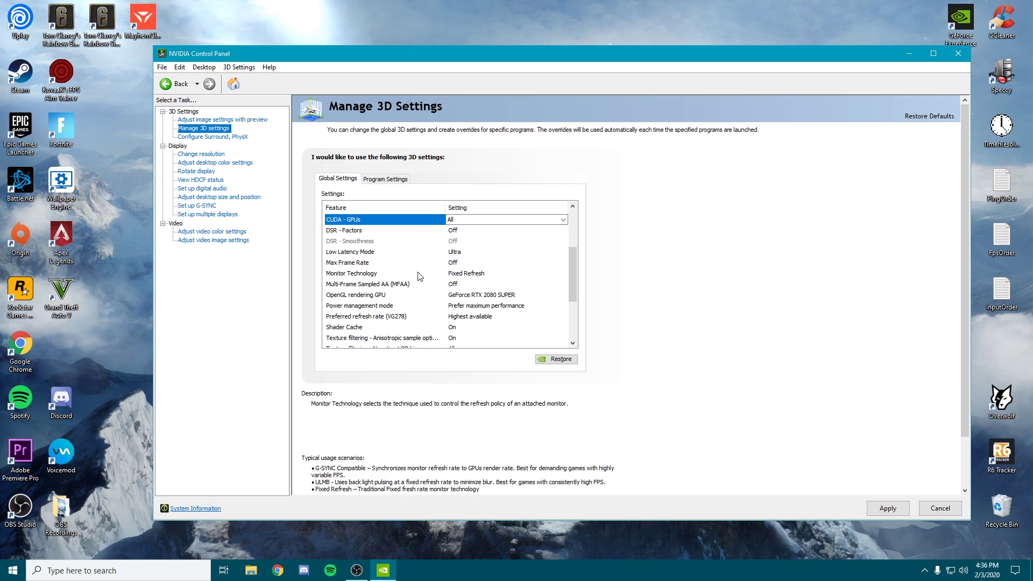
Step: Keep Monitor Technology at Fixed Refresh
{"action": "left_click", "coordinate": [484, 274]}
{"action": "left_click", "coordinate": [465, 275]}
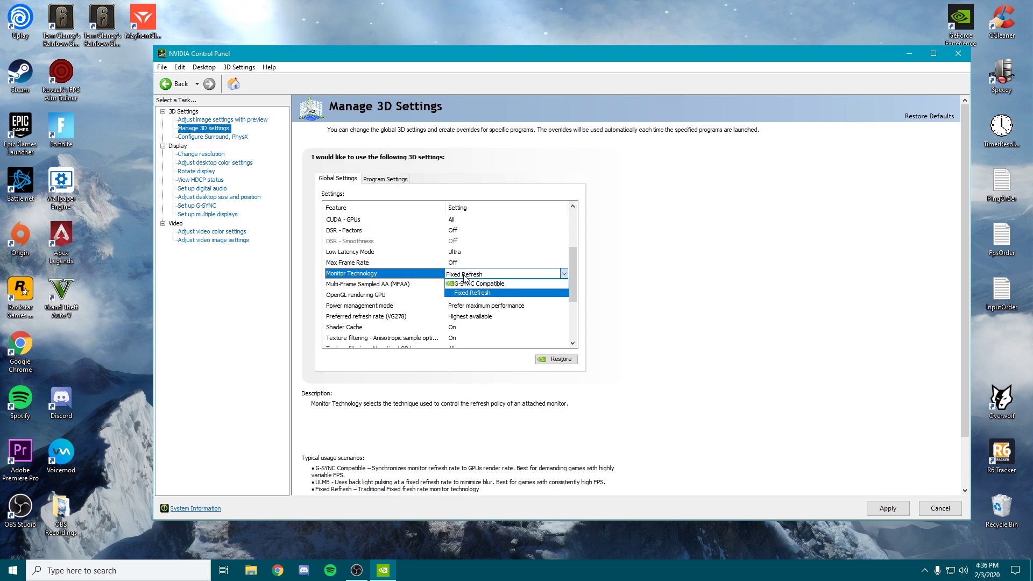
{"action": "left_click", "coordinate": [481, 297]}
{"action": "left_click_drag", "start_coordinate": [572, 267], "coordinate": [573, 278]}
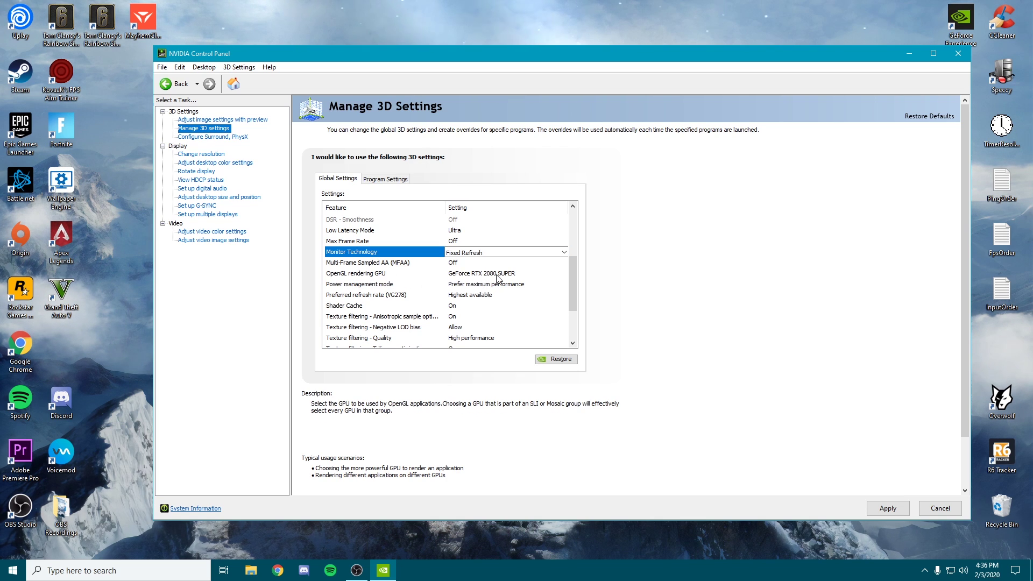
Step: Set the OpenGL rendering GPU to GeForce RTX 2080 SUPER and review the settings list
{"action": "left_click", "coordinate": [490, 273]}
{"action": "left_click", "coordinate": [490, 274]}
{"action": "left_click", "coordinate": [486, 293]}
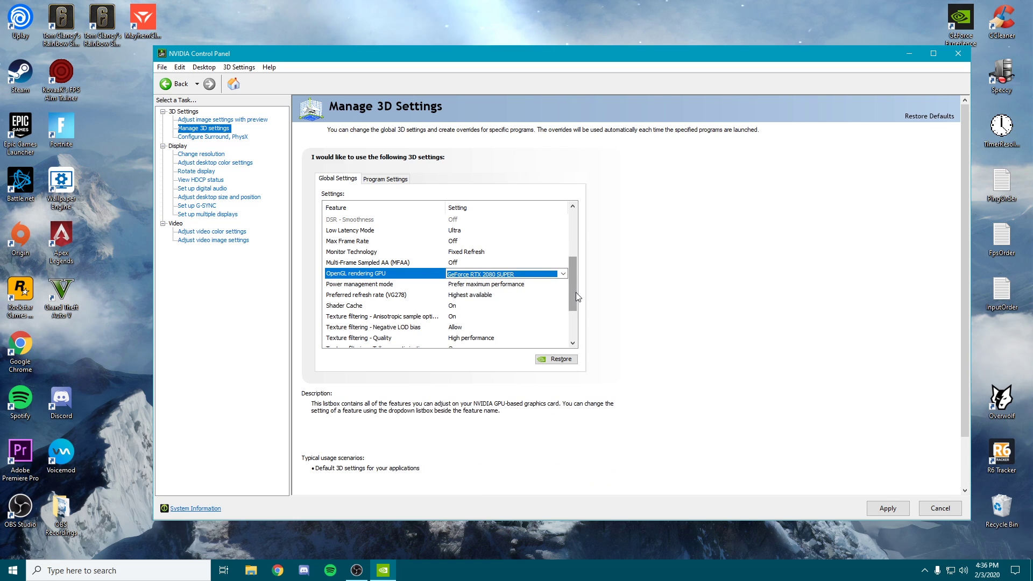
{"action": "left_click_drag", "start_coordinate": [574, 292], "coordinate": [575, 297]}
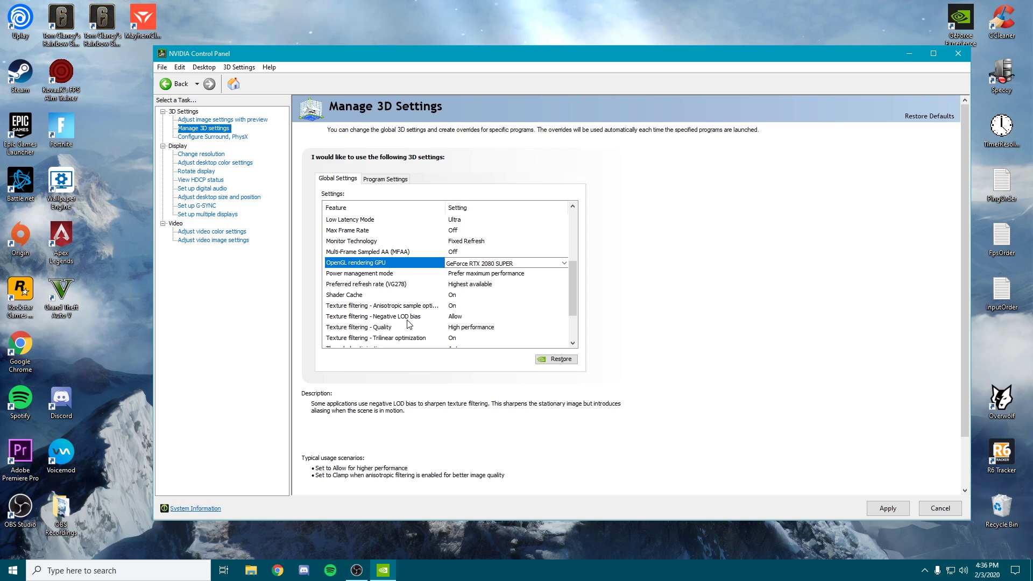
{"action": "scroll", "coordinate": [475, 312], "scroll_direction": "down", "scroll_amount": 1}
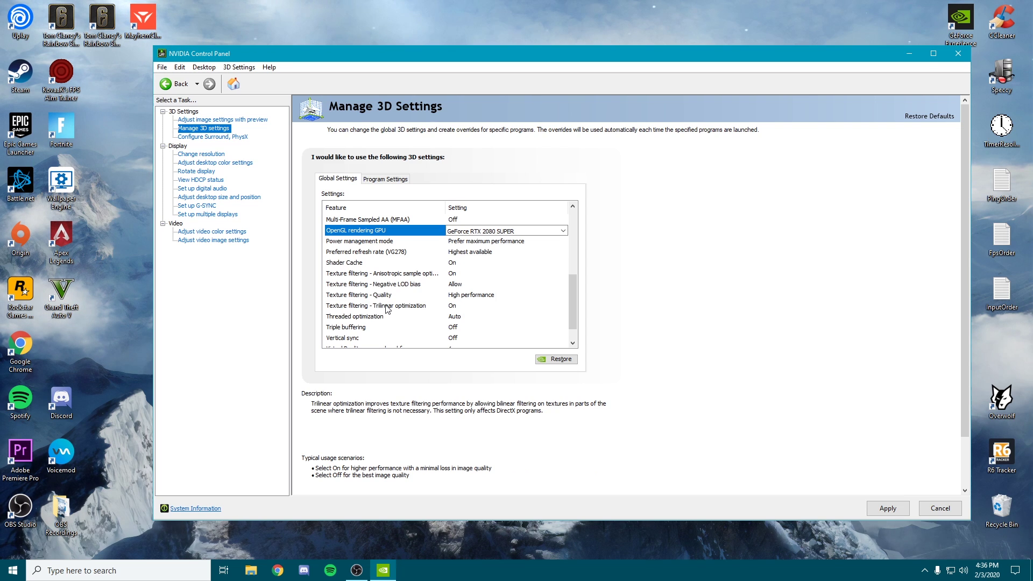
{"action": "left_click_drag", "start_coordinate": [573, 308], "coordinate": [570, 314]}
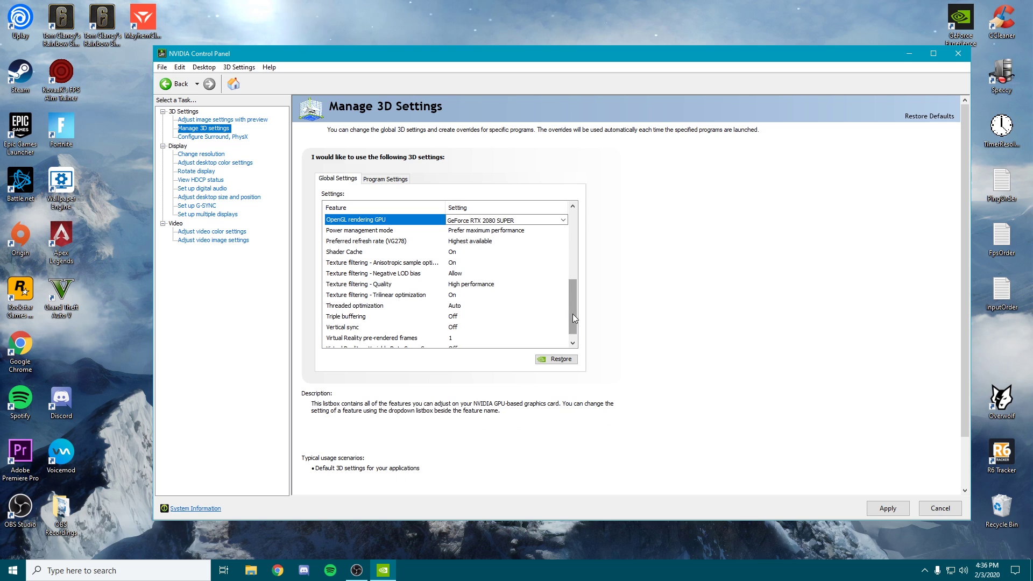
{"action": "left_click_drag", "start_coordinate": [573, 314], "coordinate": [572, 319]}
Step: Check the Threaded optimization setting, then move on to the Configure Surround, PhysX page
{"action": "left_click", "coordinate": [376, 294]}
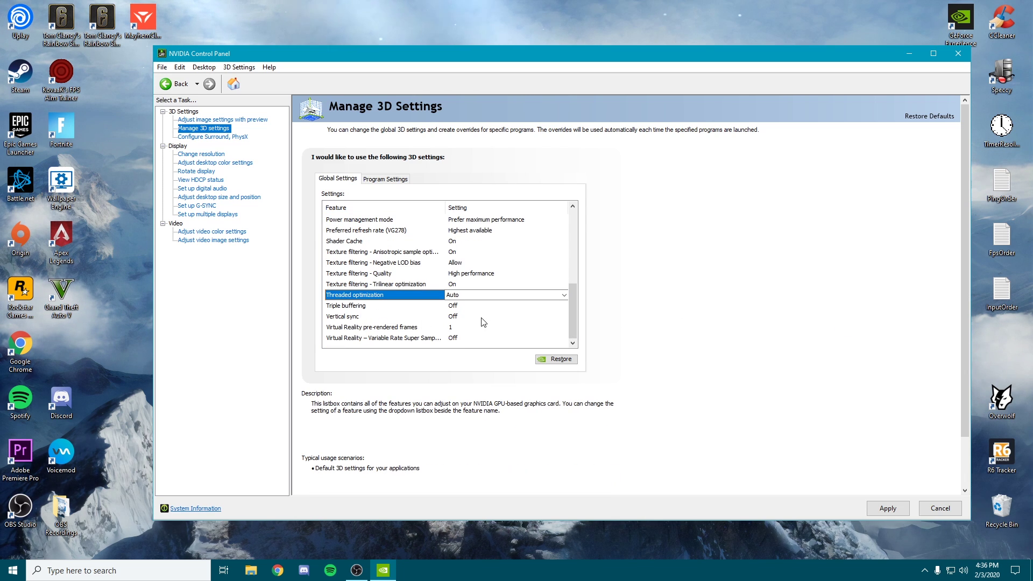
{"action": "mouse_move", "coordinate": [329, 331]}
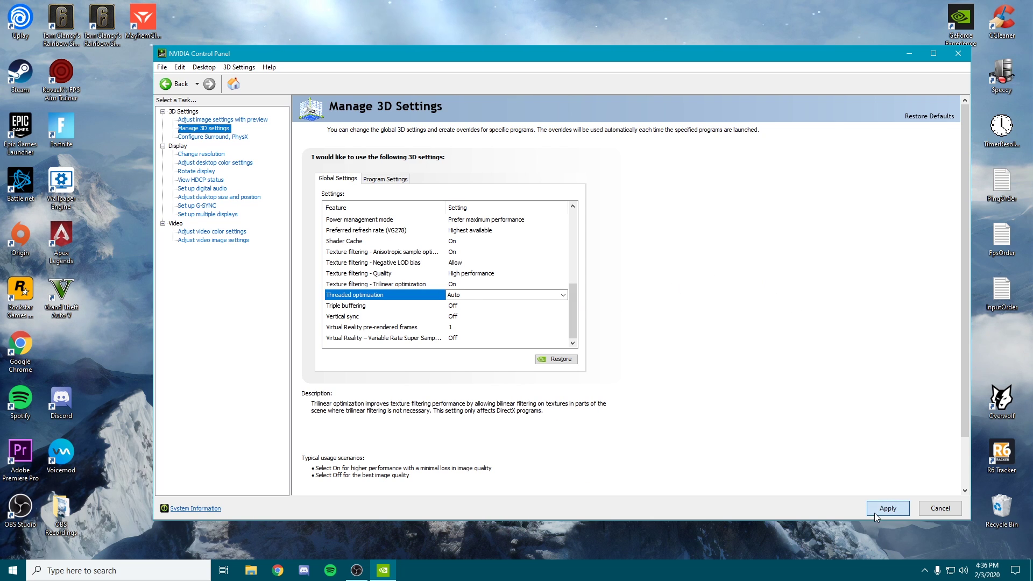
{"action": "scroll", "coordinate": [485, 269], "scroll_direction": "up", "scroll_amount": 6}
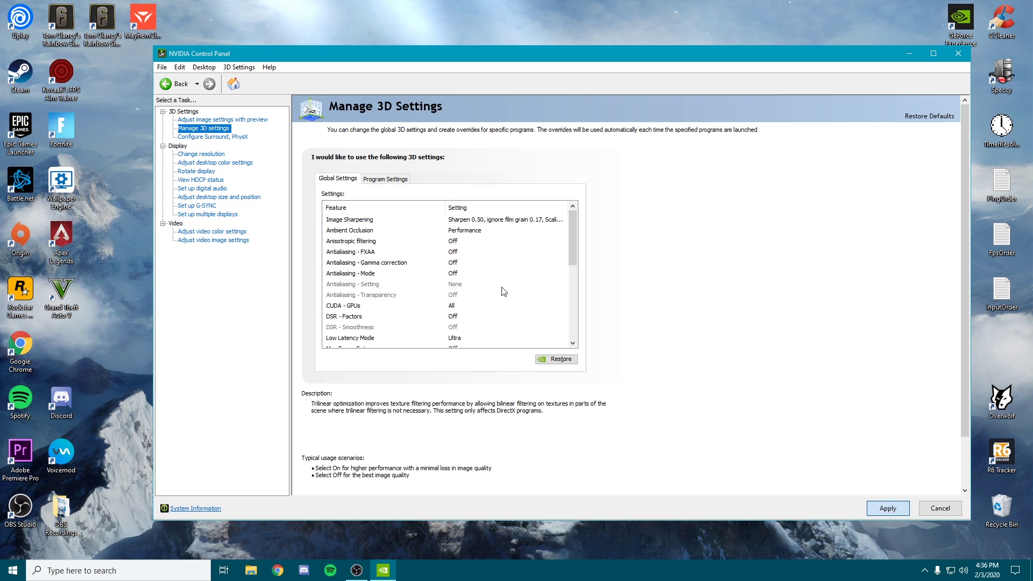
{"action": "left_click", "coordinate": [212, 137]}
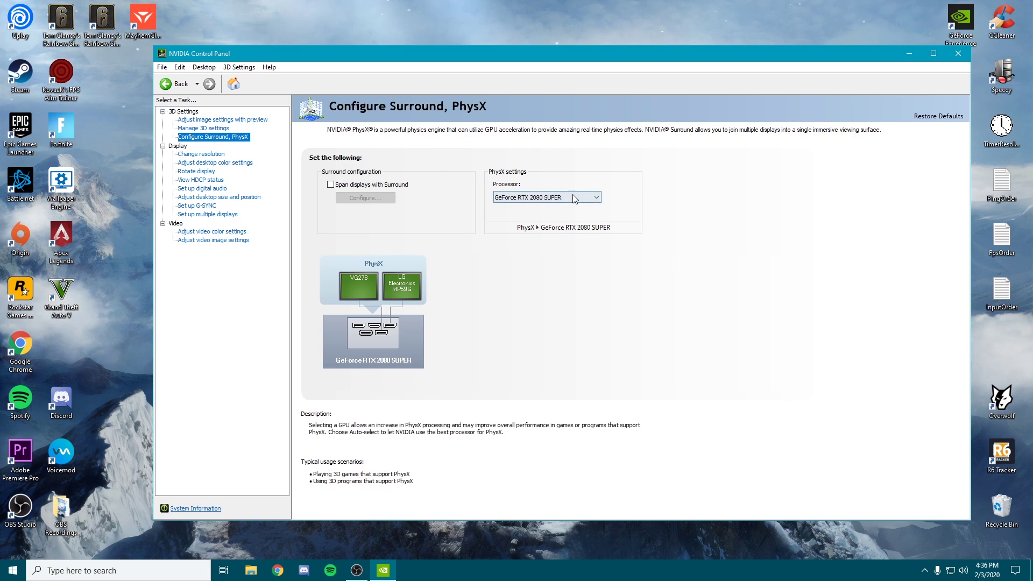
{"action": "left_click", "coordinate": [533, 198]}
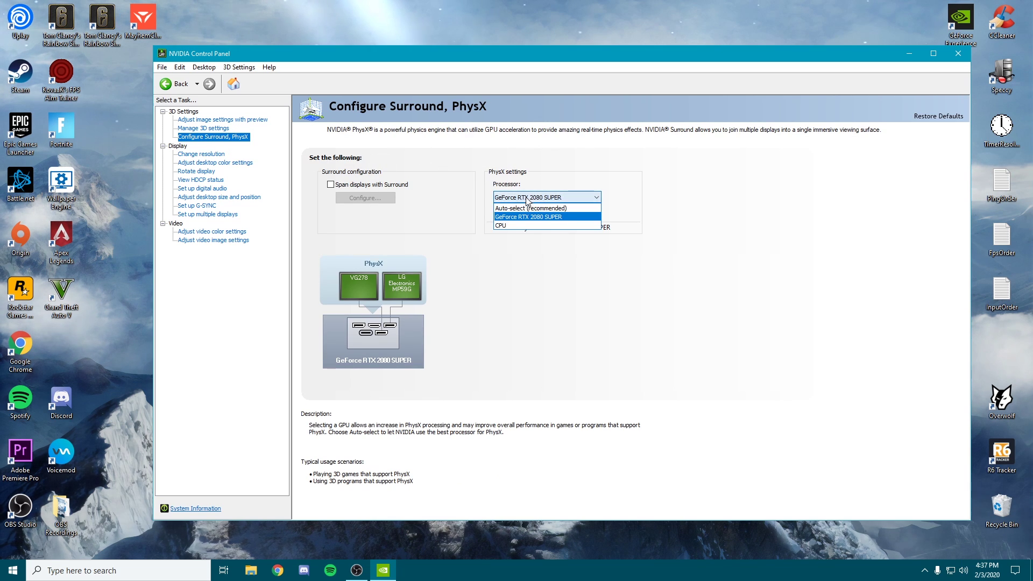
{"action": "left_click", "coordinate": [538, 214]}
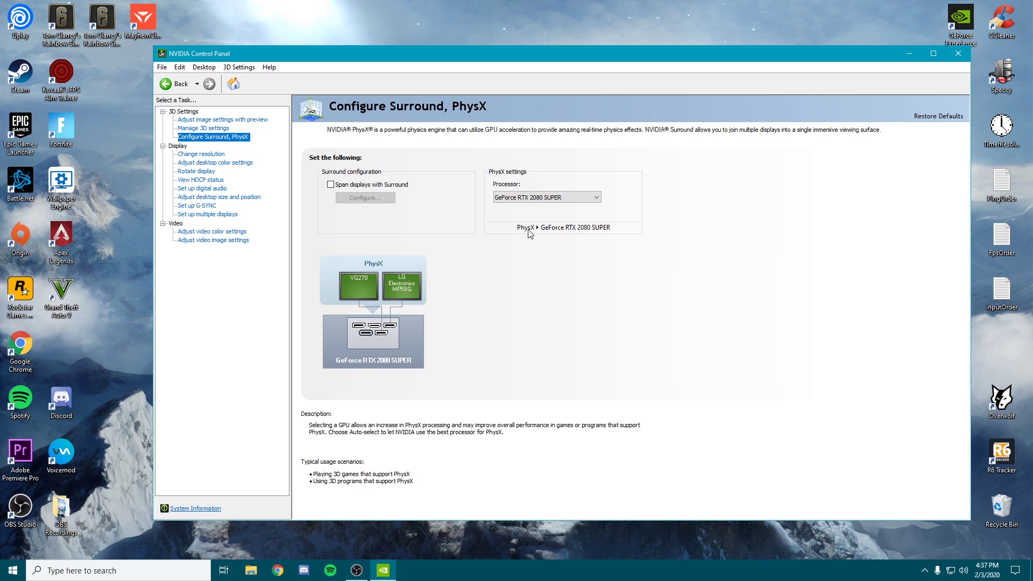
Step: In Change resolution, review the refresh rates and select the LG Electronics display
{"action": "left_click", "coordinate": [201, 154]}
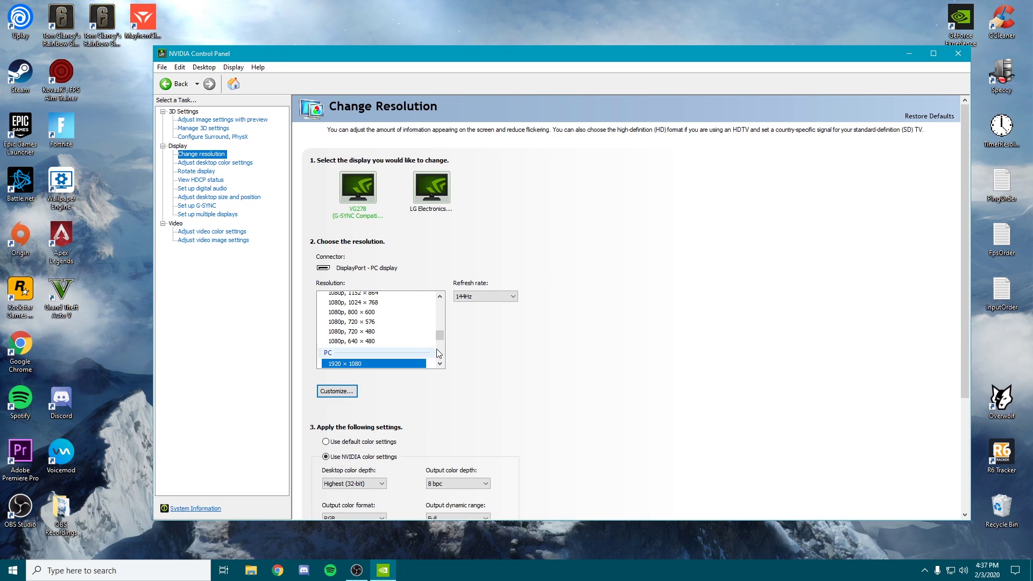
{"action": "left_click_drag", "start_coordinate": [437, 349], "coordinate": [438, 340]}
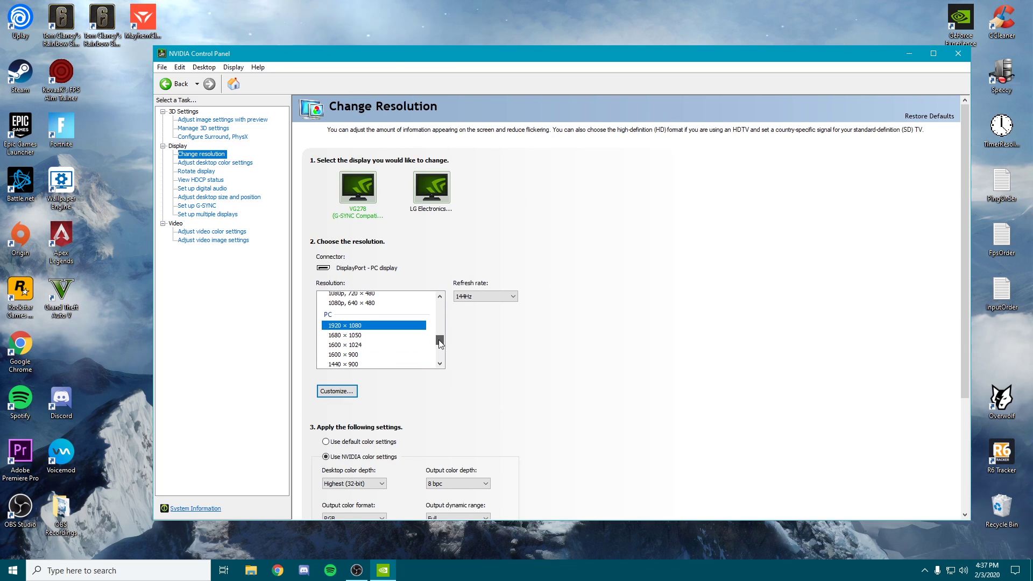
{"action": "left_click", "coordinate": [338, 189]}
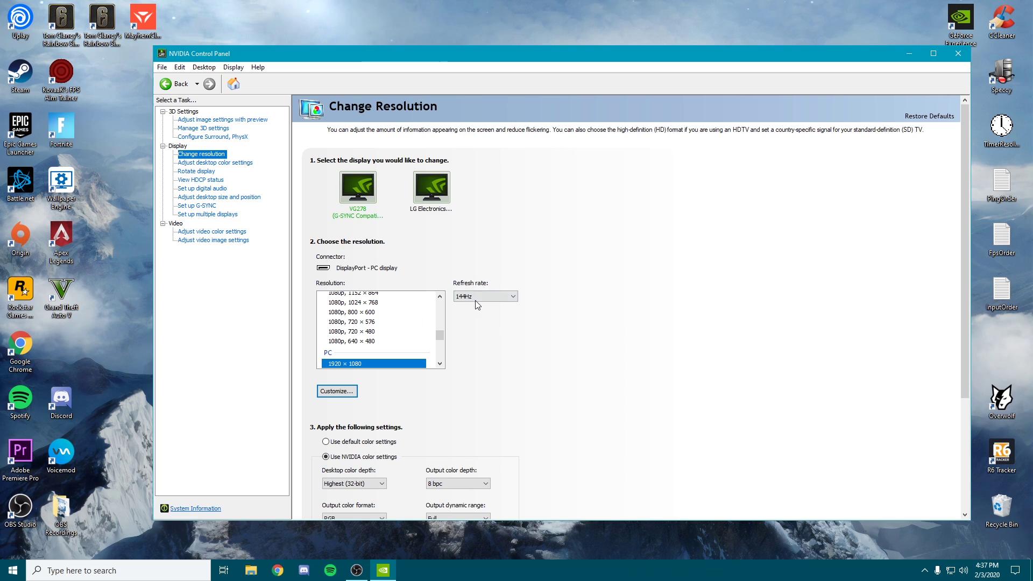
{"action": "left_click", "coordinate": [475, 220]}
{"action": "left_click", "coordinate": [428, 200]}
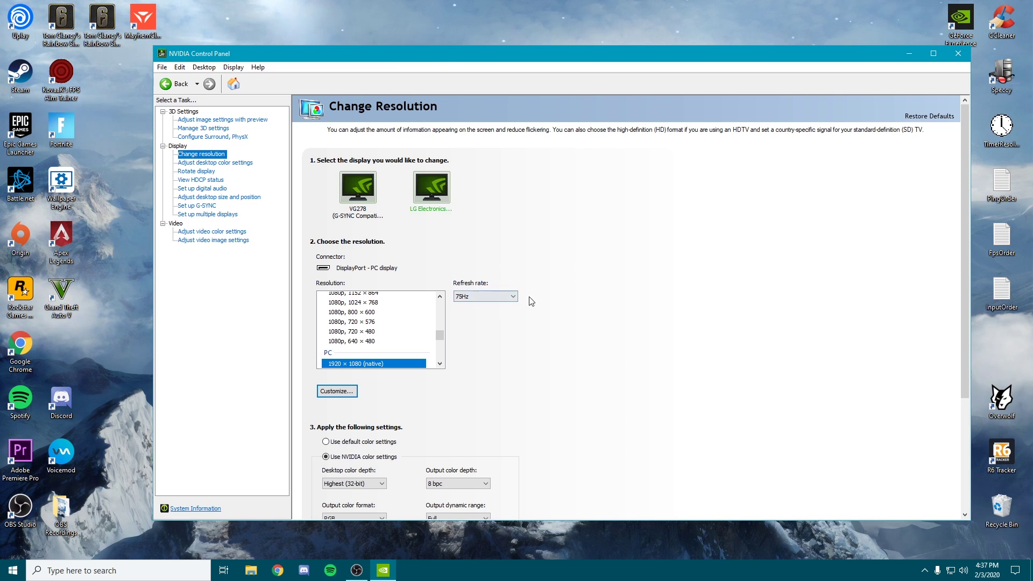
{"action": "scroll", "coordinate": [558, 328], "scroll_direction": "down", "scroll_amount": 1}
{"action": "scroll", "coordinate": [592, 360], "scroll_direction": "down", "scroll_amount": 2}
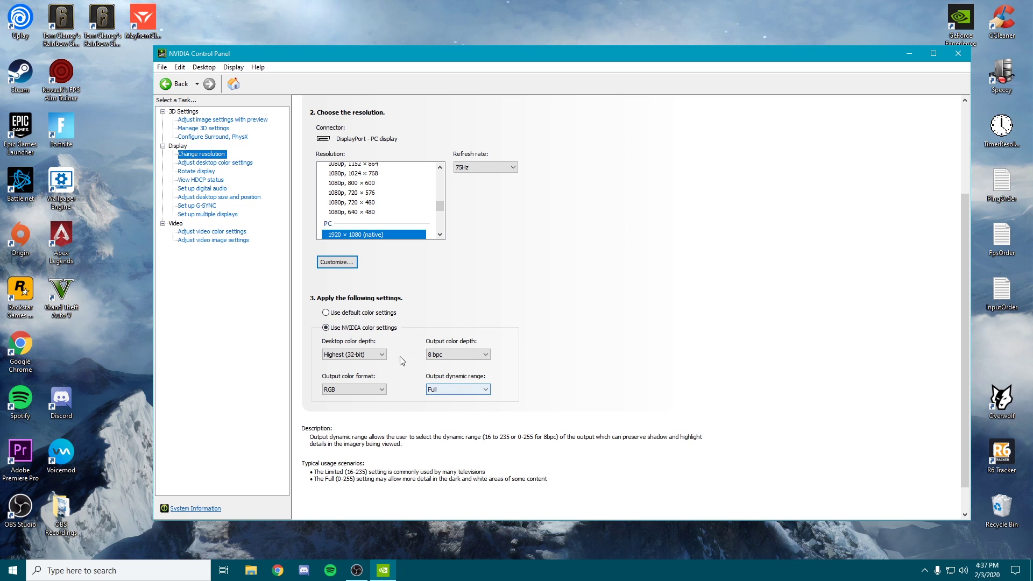
Step: Set the LG display's output dynamic range to Full, reselect VG278, then open desktop color settings
{"action": "left_click", "coordinate": [458, 389]}
{"action": "left_click", "coordinate": [458, 404]}
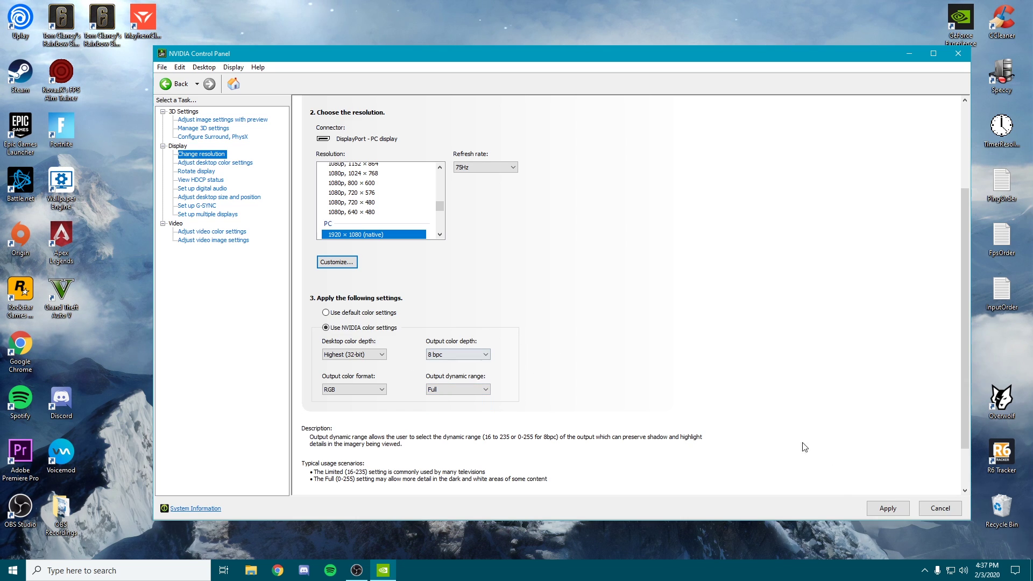
{"action": "scroll", "coordinate": [619, 344], "scroll_direction": "up", "scroll_amount": 1}
{"action": "left_click", "coordinate": [358, 102]}
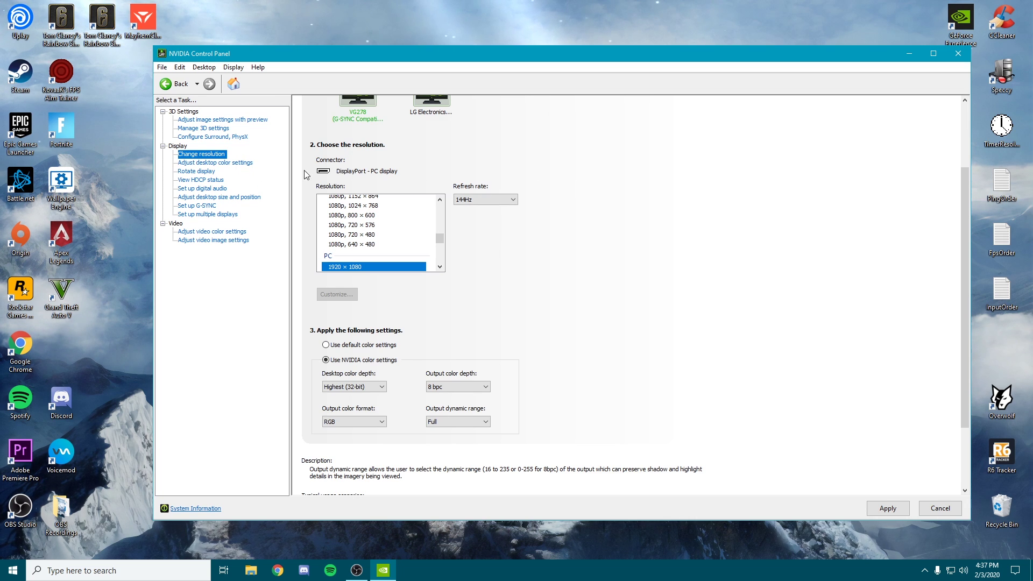
{"action": "left_click", "coordinate": [204, 162]}
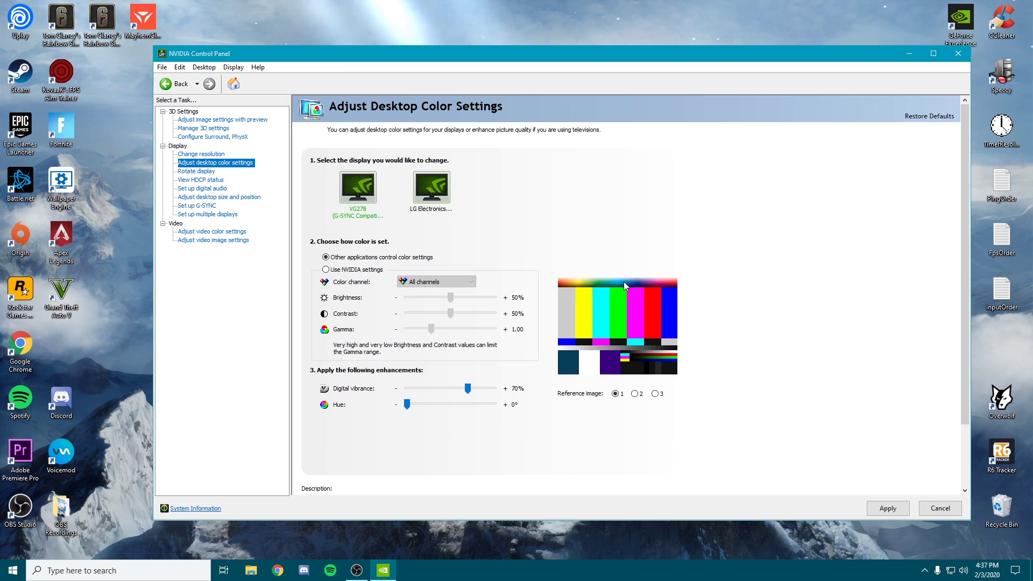
Step: Select the LG Electronics display in desktop color settings, then go to Rotate display
{"action": "scroll", "coordinate": [494, 235], "scroll_direction": "down", "scroll_amount": 1}
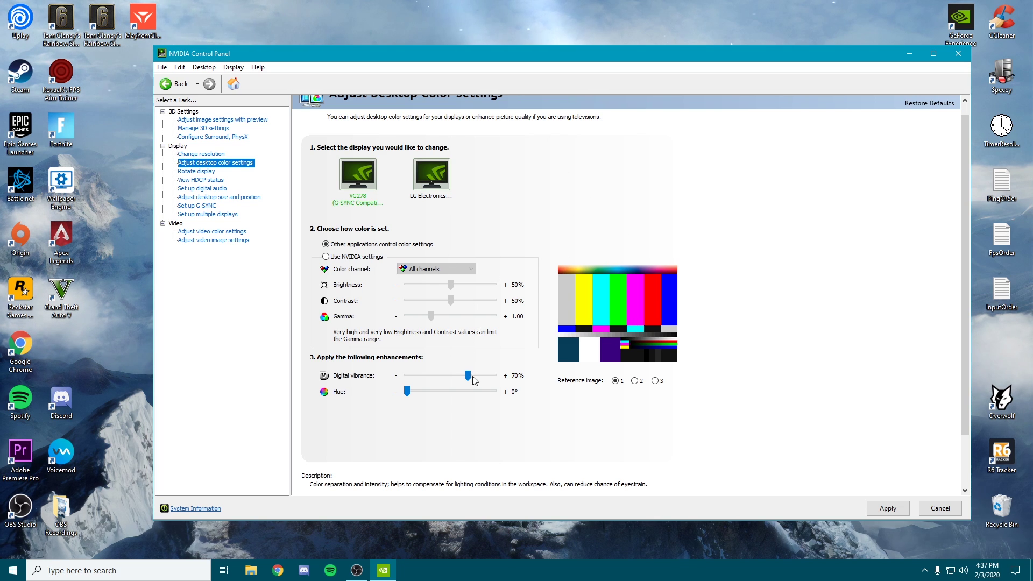
{"action": "left_click", "coordinate": [444, 189]}
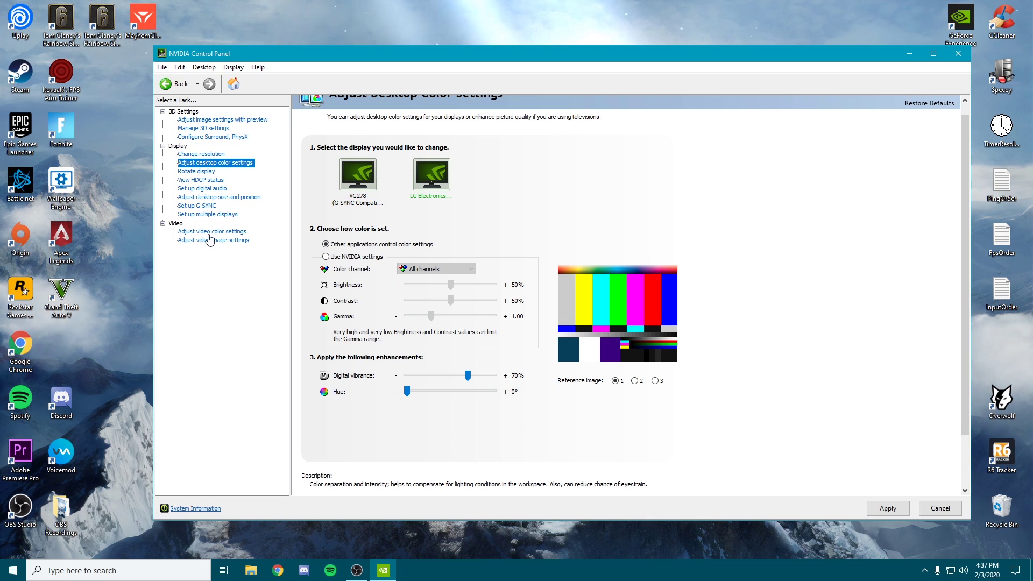
{"action": "left_click", "coordinate": [202, 171]}
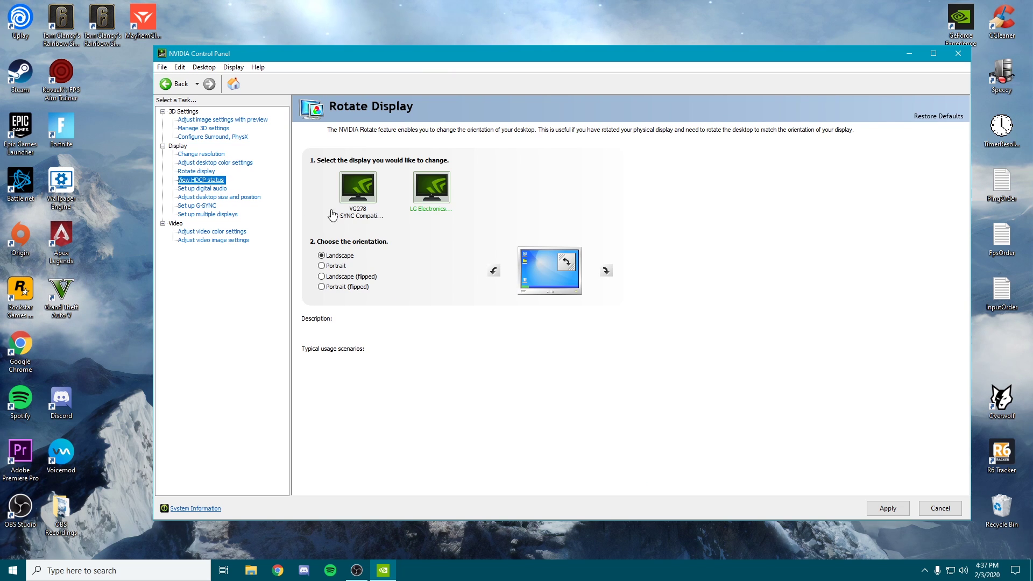
Step: Decline the pending Apply Changes and open Adjust desktop size and position
{"action": "left_click", "coordinate": [216, 181]}
{"action": "left_click", "coordinate": [218, 189]}
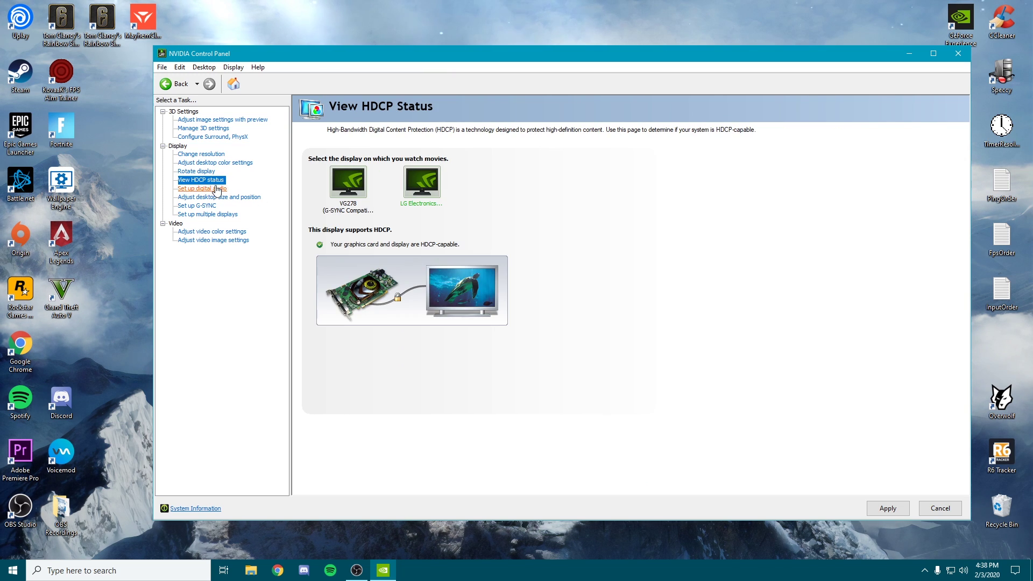
{"action": "left_click", "coordinate": [654, 245]}
{"action": "left_click", "coordinate": [237, 198]}
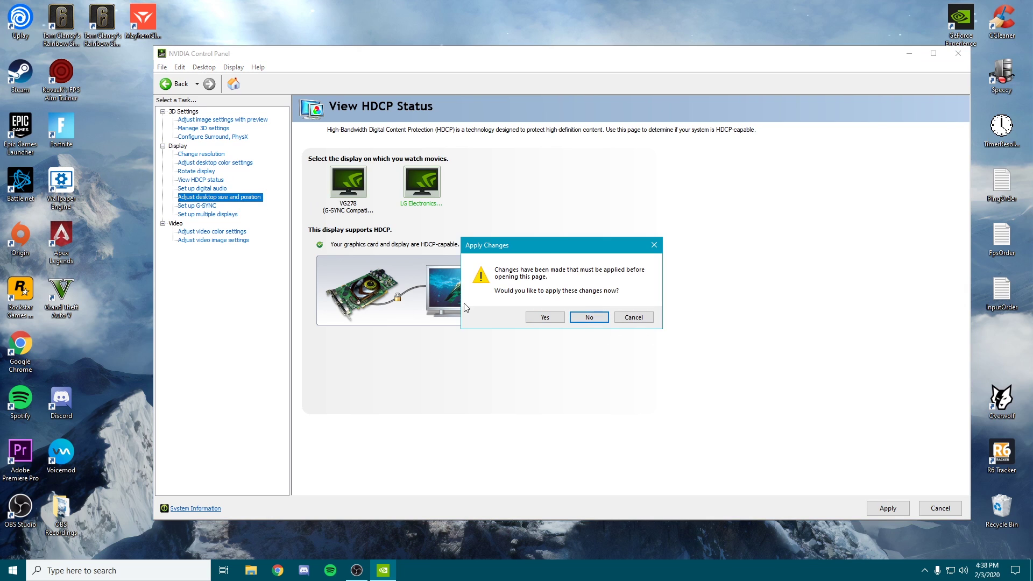
{"action": "left_click", "coordinate": [587, 317]}
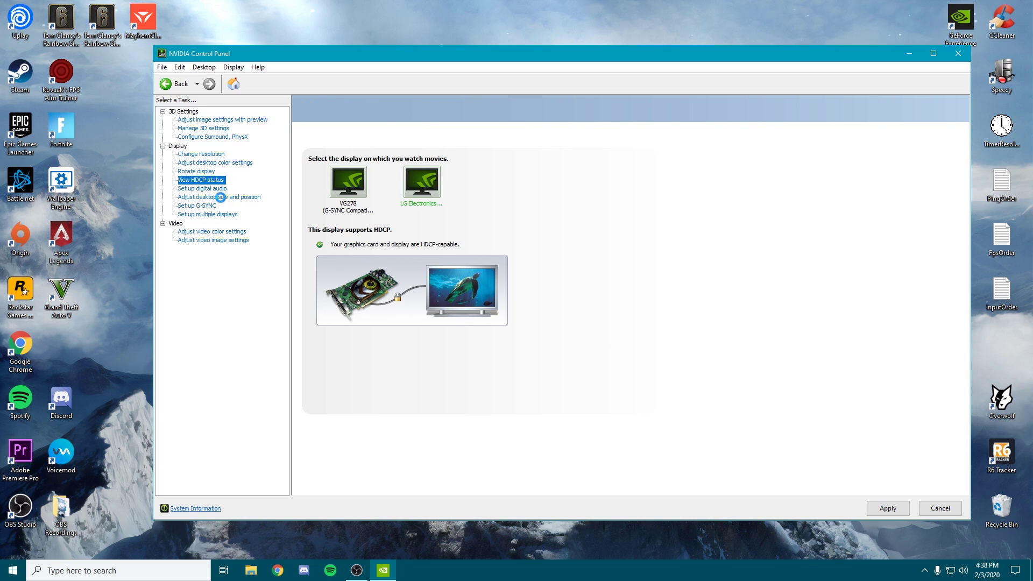
{"action": "left_click", "coordinate": [221, 197]}
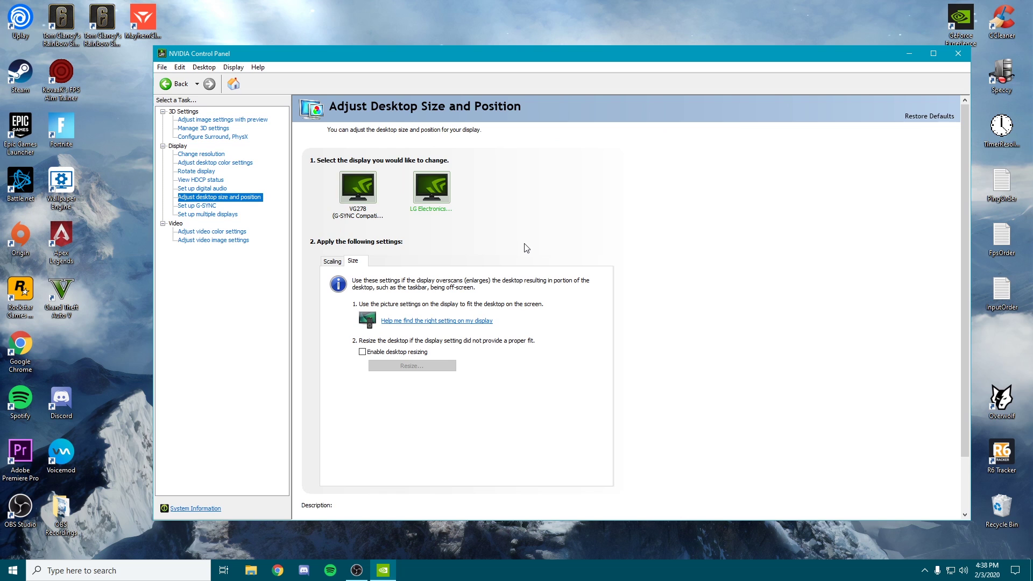
Step: View the scaling options with preview refresh left at 75Hz, then select the VG278
{"action": "left_click", "coordinate": [332, 261]}
{"action": "scroll", "coordinate": [547, 328], "scroll_direction": "down", "scroll_amount": 1}
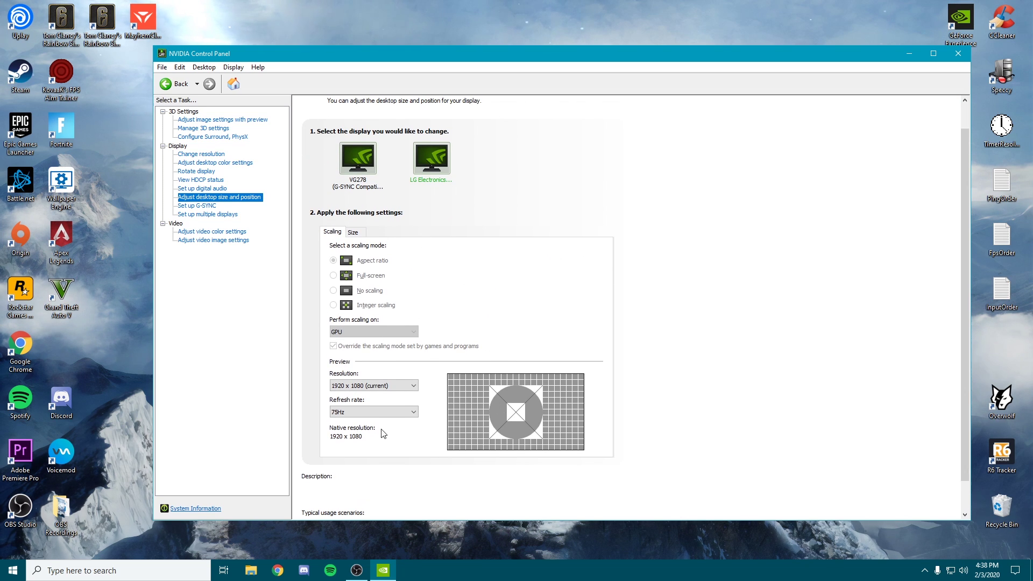
{"action": "scroll", "coordinate": [652, 366], "scroll_direction": "down", "scroll_amount": 1}
{"action": "left_click", "coordinate": [375, 397]}
{"action": "left_click", "coordinate": [372, 396]}
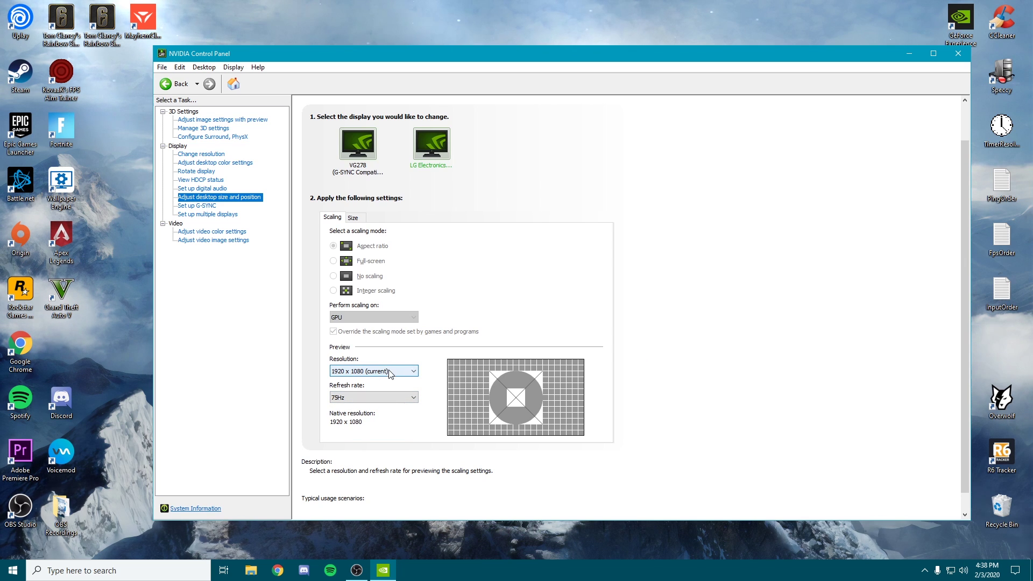
{"action": "scroll", "coordinate": [438, 224], "scroll_direction": "up", "scroll_amount": 2}
{"action": "left_click", "coordinate": [358, 173]}
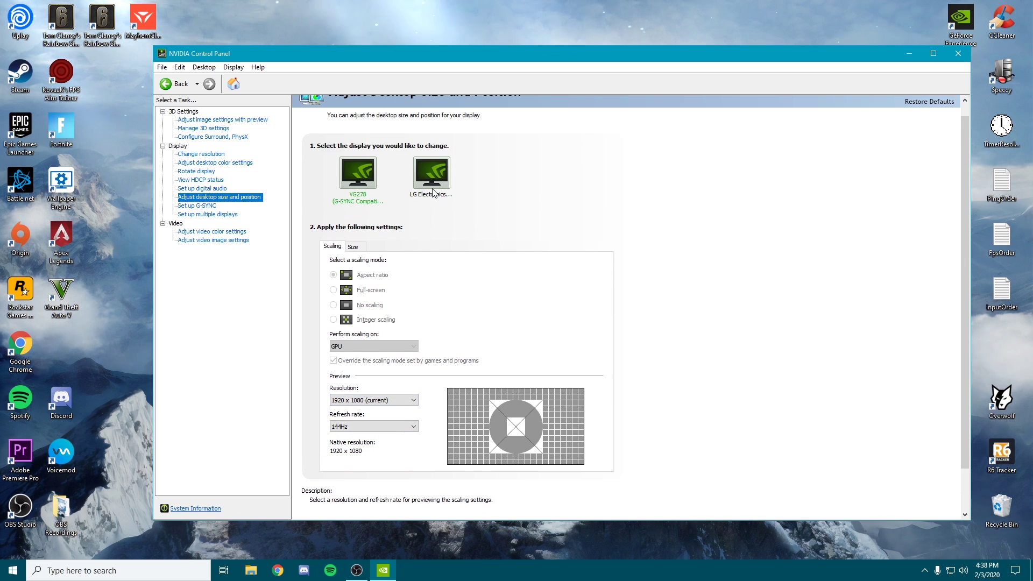
Step: Leave G-SYNC / G-SYNC Compatible unchecked, then go to Set up multiple displays
{"action": "left_click", "coordinate": [207, 206]}
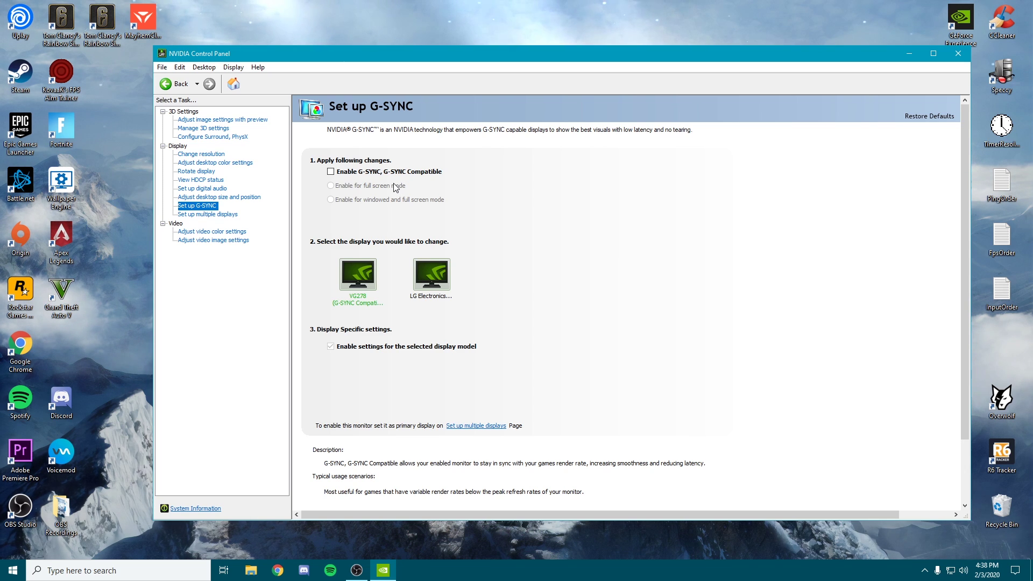
{"action": "scroll", "coordinate": [553, 240], "scroll_direction": "down", "scroll_amount": 1}
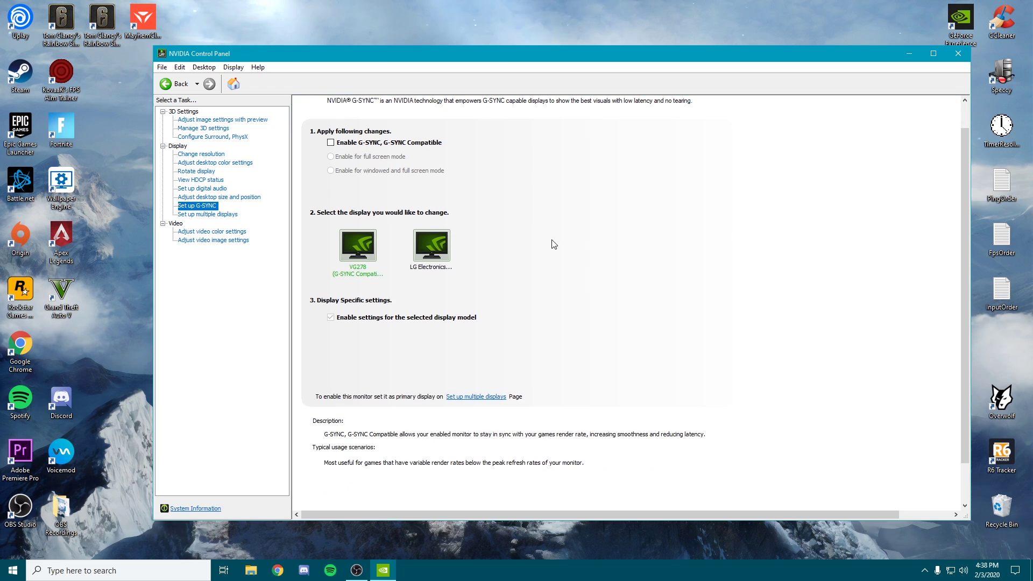
{"action": "scroll", "coordinate": [575, 237], "scroll_direction": "up", "scroll_amount": 1}
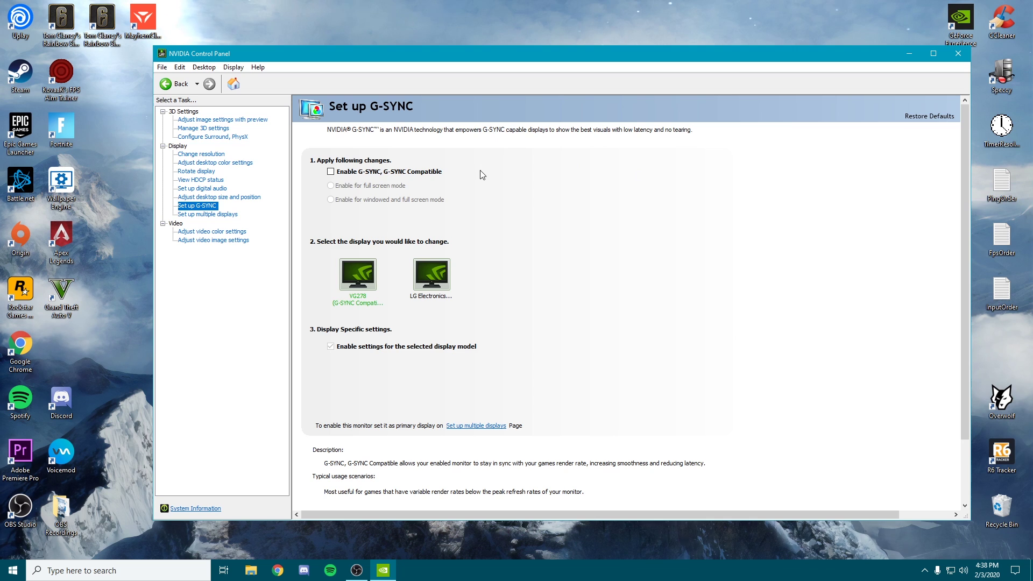
{"action": "scroll", "coordinate": [577, 361], "scroll_direction": "down", "scroll_amount": 1}
{"action": "scroll", "coordinate": [577, 361], "scroll_direction": "up", "scroll_amount": 1}
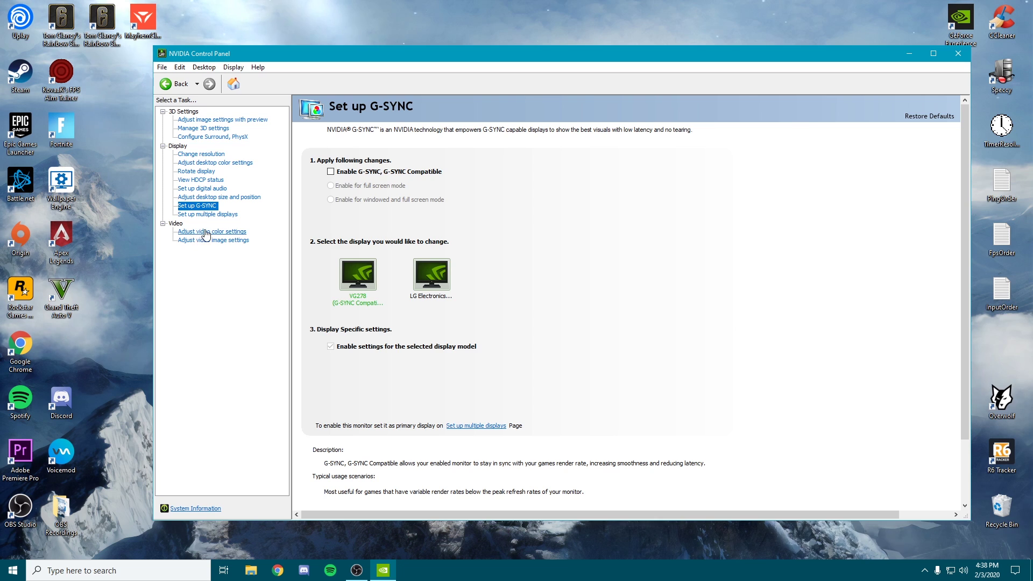
{"action": "left_click", "coordinate": [179, 215]}
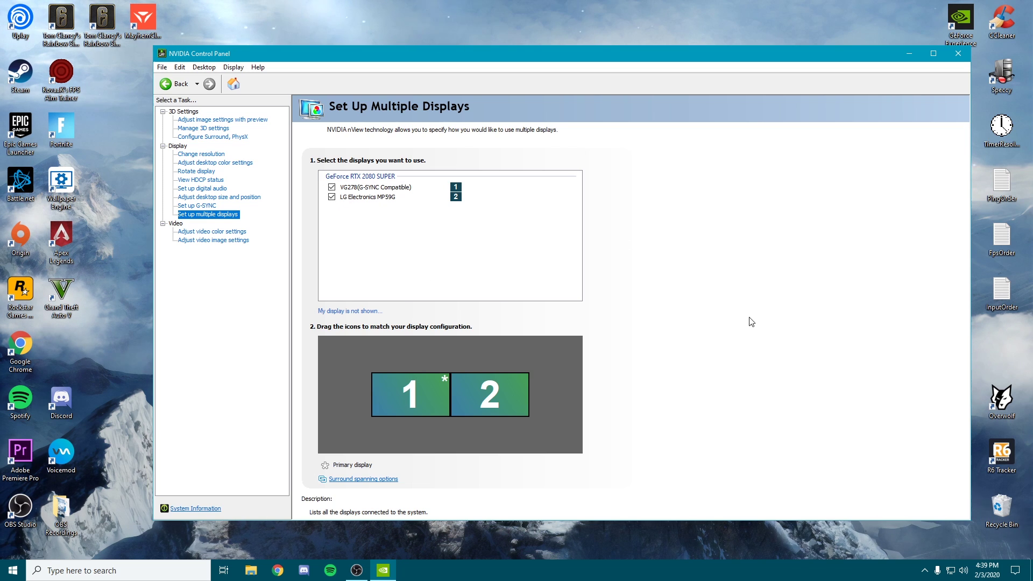
Step: Keep display 2 to the right of display 1, then open video color settings, answering the prompt
{"action": "left_click", "coordinate": [481, 408]}
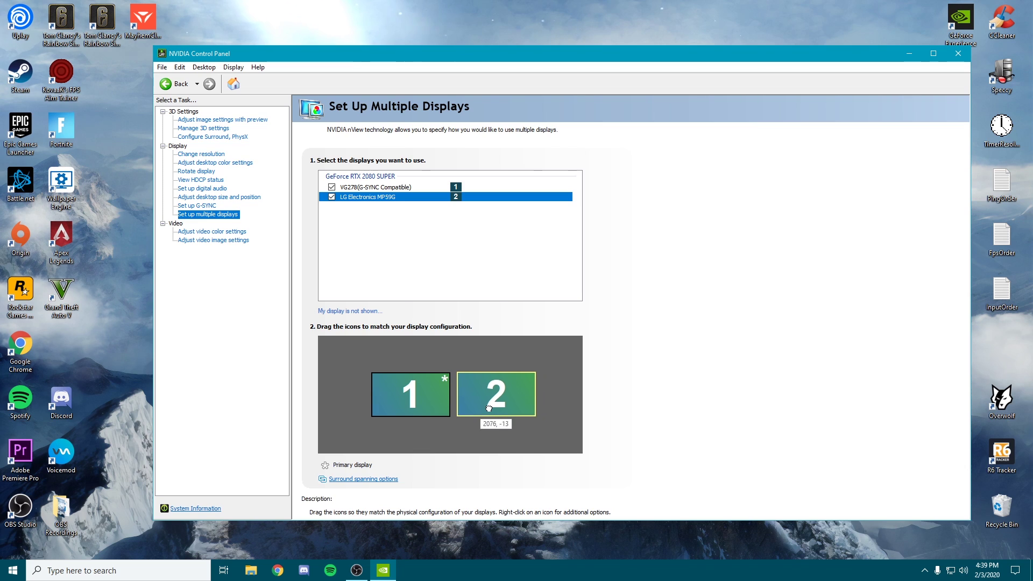
{"action": "left_click_drag", "start_coordinate": [385, 403], "coordinate": [792, 369]}
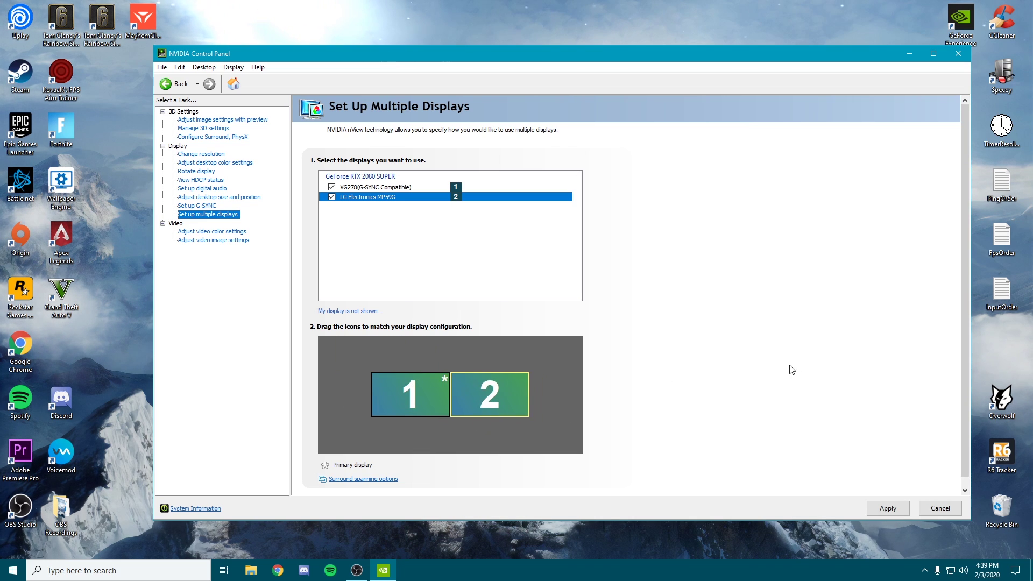
{"action": "left_click", "coordinate": [192, 232]}
{"action": "left_click", "coordinate": [560, 316]}
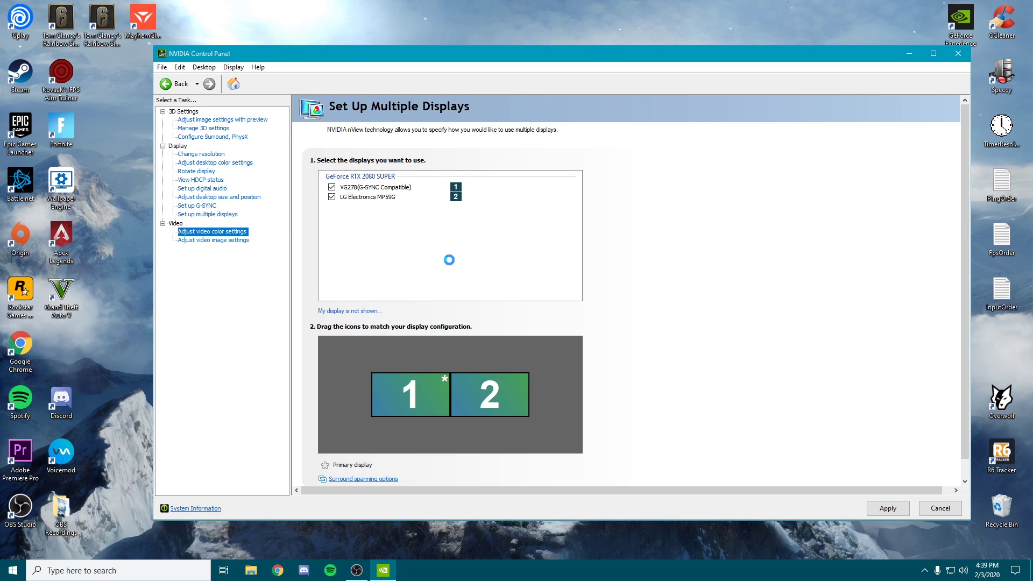
Step: Set video dynamic range to Full (0-255) for both VG278 and LG monitors, then open video image settings
{"action": "left_click", "coordinate": [356, 267]}
{"action": "left_click", "coordinate": [330, 267]}
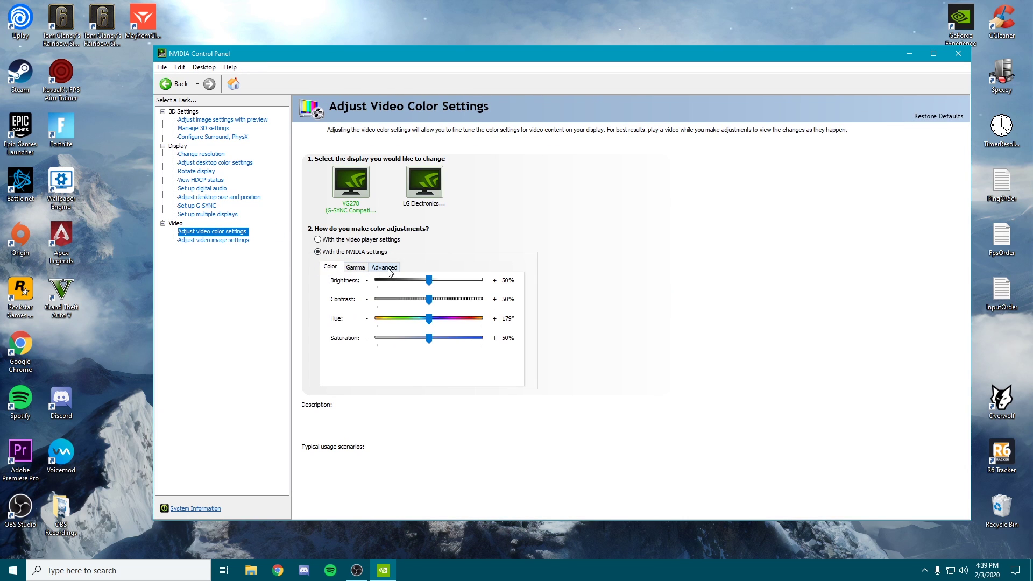
{"action": "left_click", "coordinate": [384, 266]}
{"action": "left_click", "coordinate": [420, 287]}
{"action": "left_click", "coordinate": [401, 304]}
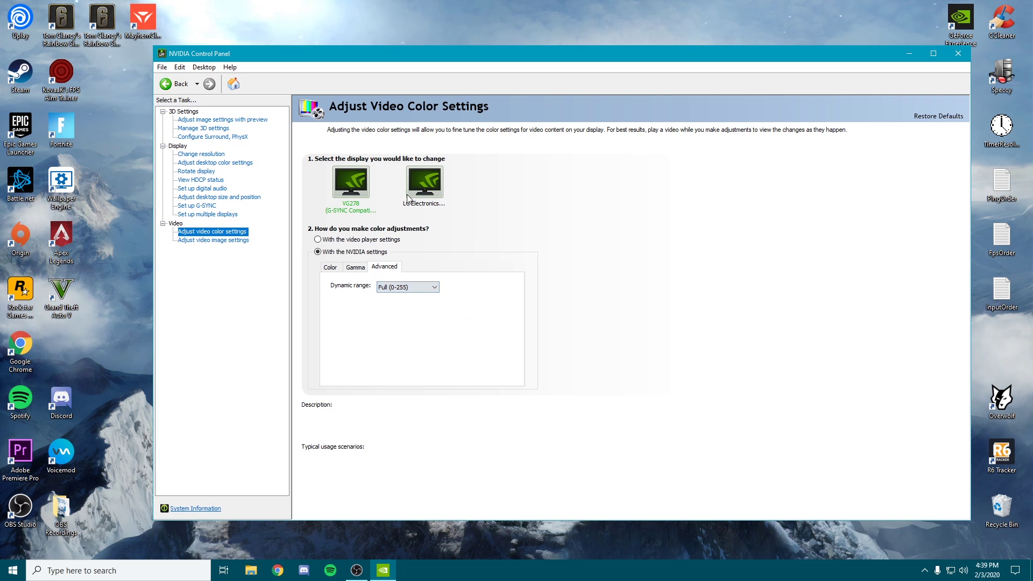
{"action": "left_click", "coordinate": [412, 287]}
{"action": "left_click", "coordinate": [506, 281]}
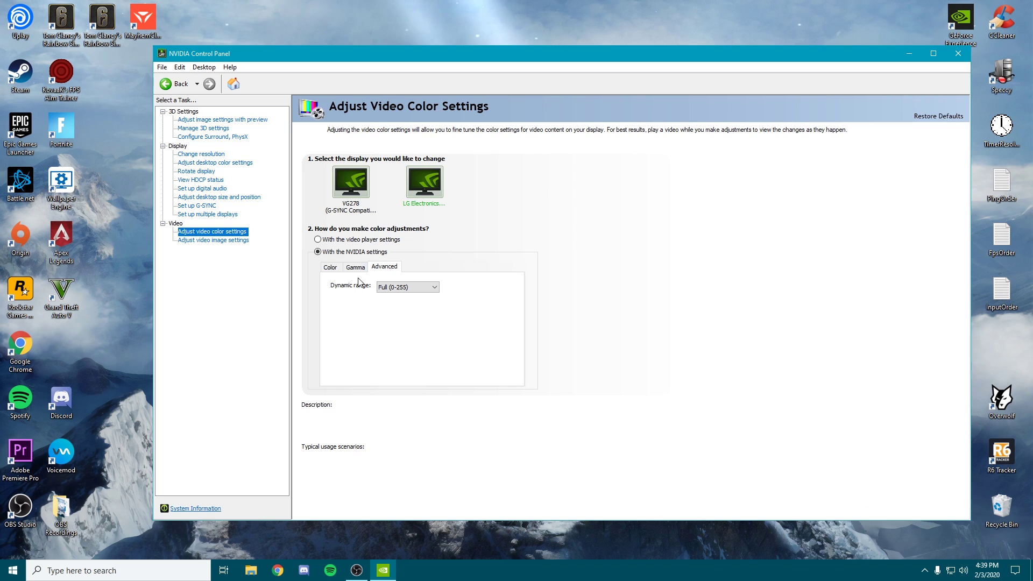
{"action": "left_click", "coordinate": [221, 241]}
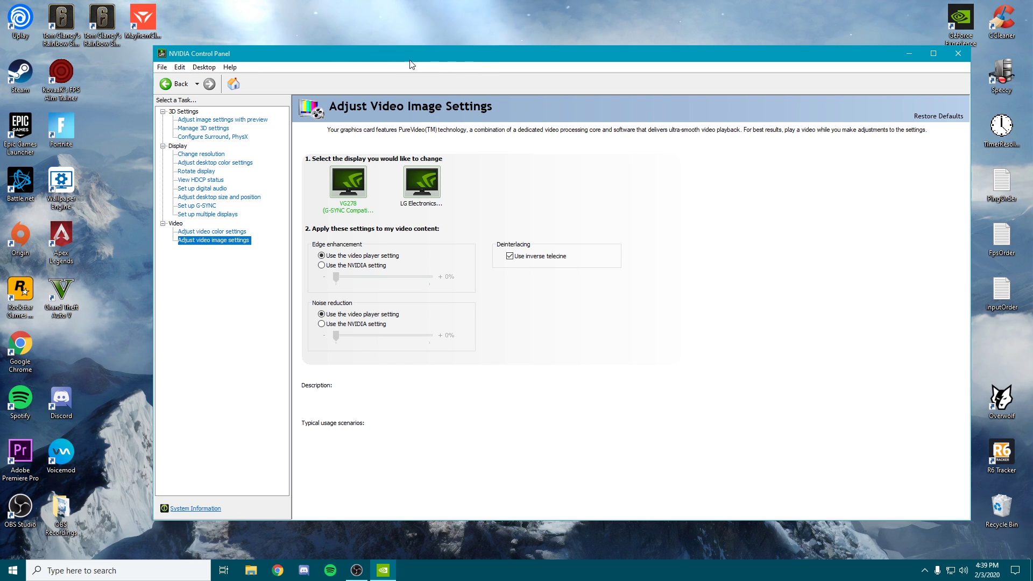
Step: Nudge the control panel window slightly left and bring Discord's Friends list to the front
{"action": "left_click_drag", "start_coordinate": [413, 59], "coordinate": [391, 64]}
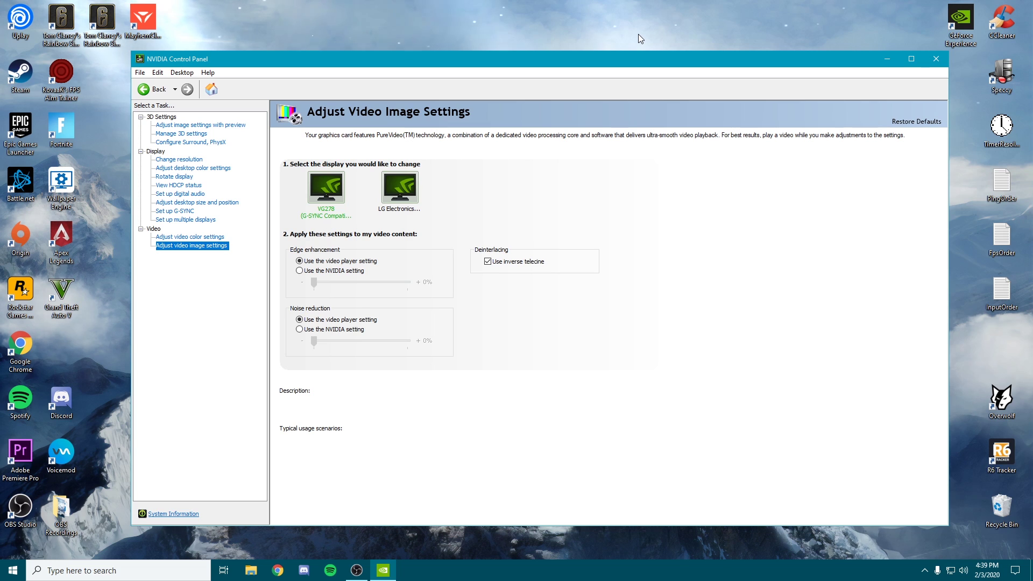
{"action": "left_click", "coordinate": [304, 570]}
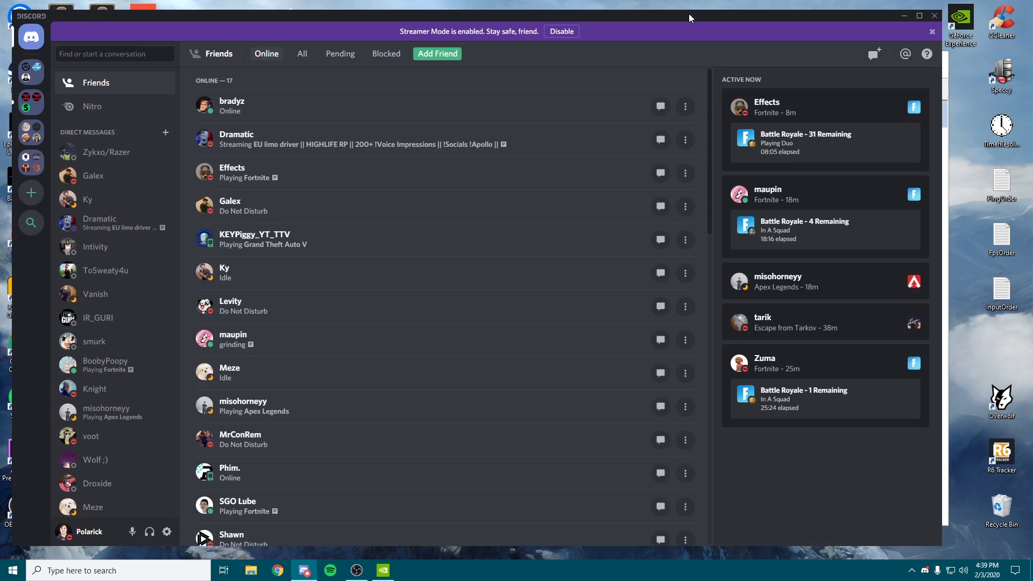
Step: Open the creator's community server from its folder and dismiss the Streamer Mode banner
{"action": "left_click", "coordinate": [31, 72]}
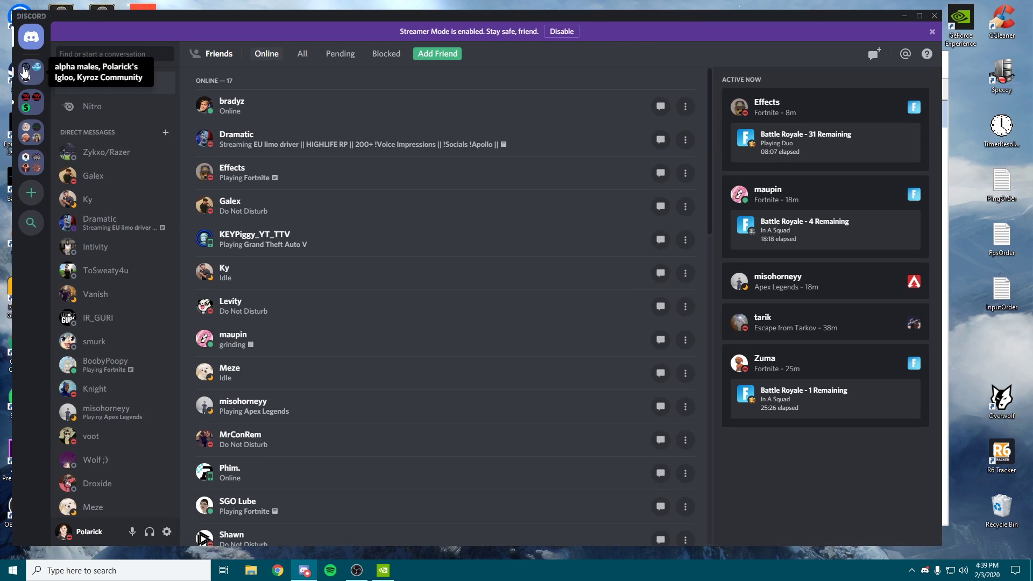
{"action": "left_click", "coordinate": [31, 133]}
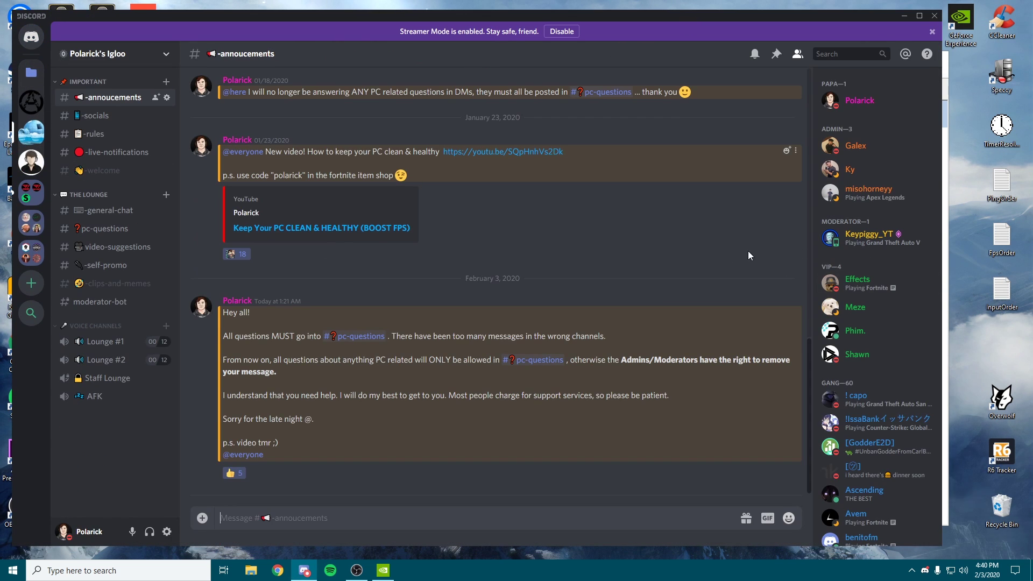
{"action": "scroll", "coordinate": [883, 210], "scroll_direction": "down", "scroll_amount": 4}
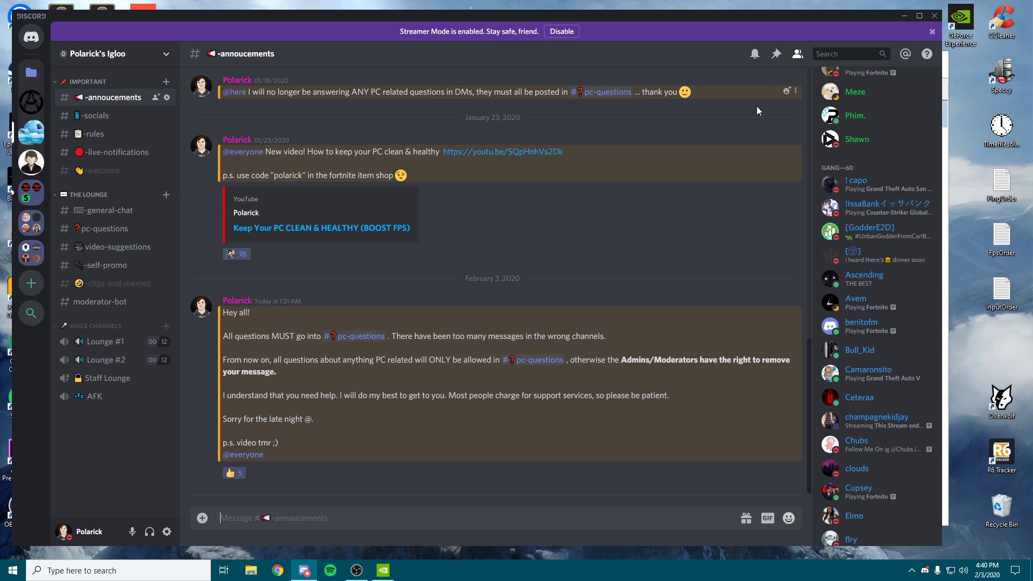
{"action": "left_click", "coordinate": [932, 32]}
Step: Read back through the #pc-questions channel, briefly highlighting the 1:44 AM reply
{"action": "left_click", "coordinate": [105, 209]}
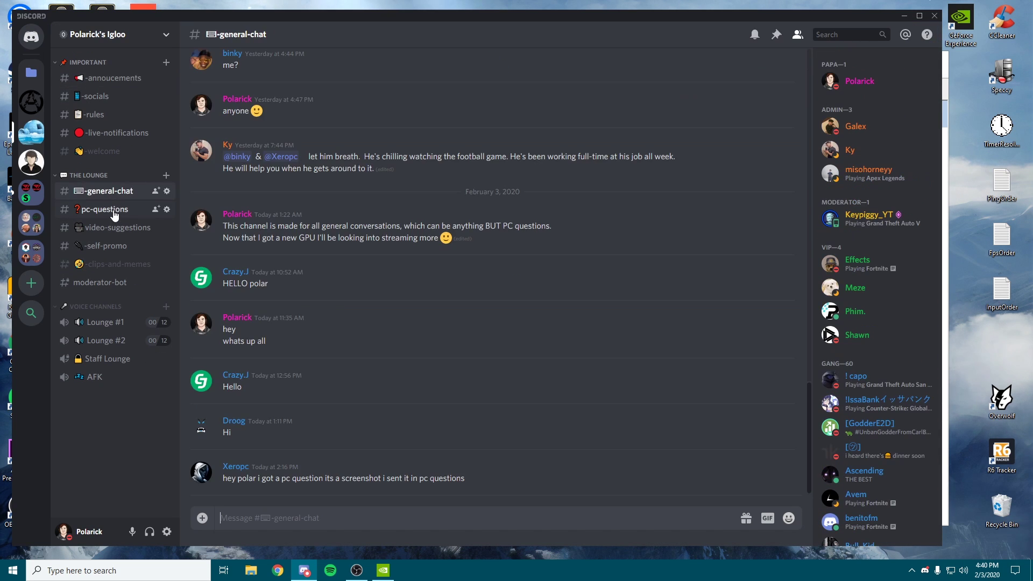
{"action": "scroll", "coordinate": [437, 296], "scroll_direction": "up", "scroll_amount": 20}
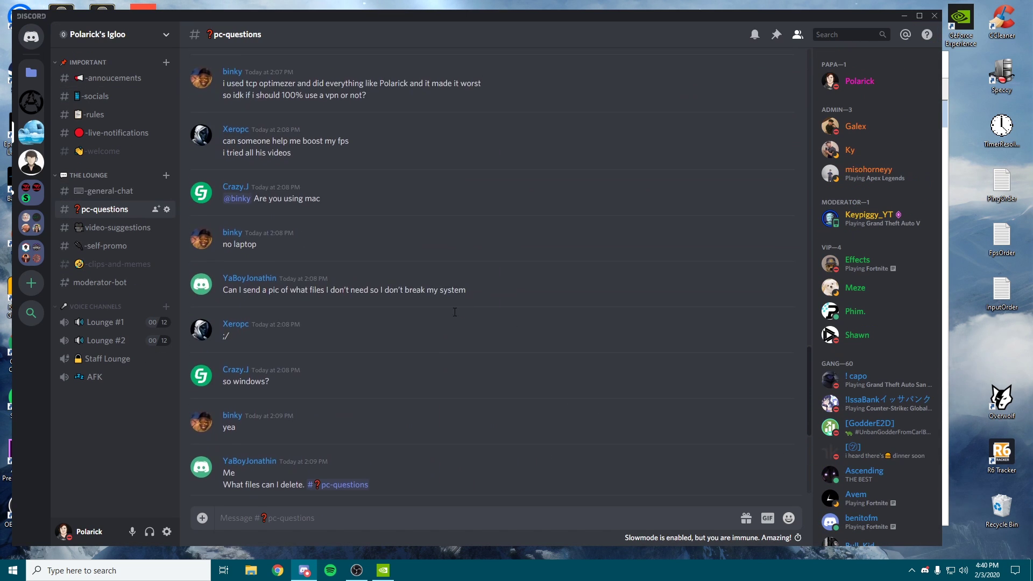
{"action": "scroll", "coordinate": [599, 263], "scroll_direction": "up", "scroll_amount": 15}
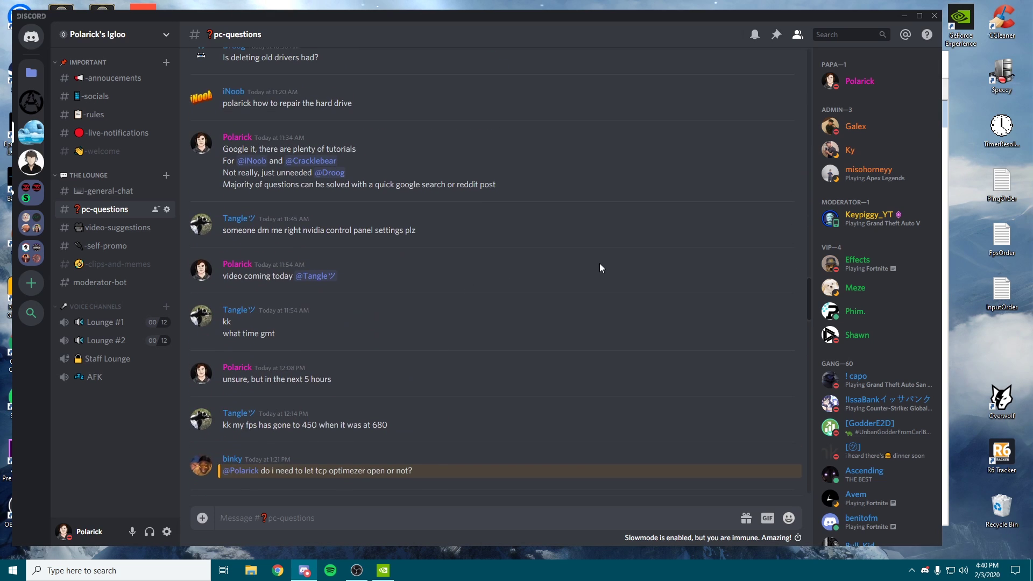
{"action": "scroll", "coordinate": [511, 301], "scroll_direction": "up", "scroll_amount": 10}
{"action": "left_click_drag", "start_coordinate": [365, 424], "coordinate": [240, 265]}
{"action": "left_click", "coordinate": [356, 304]}
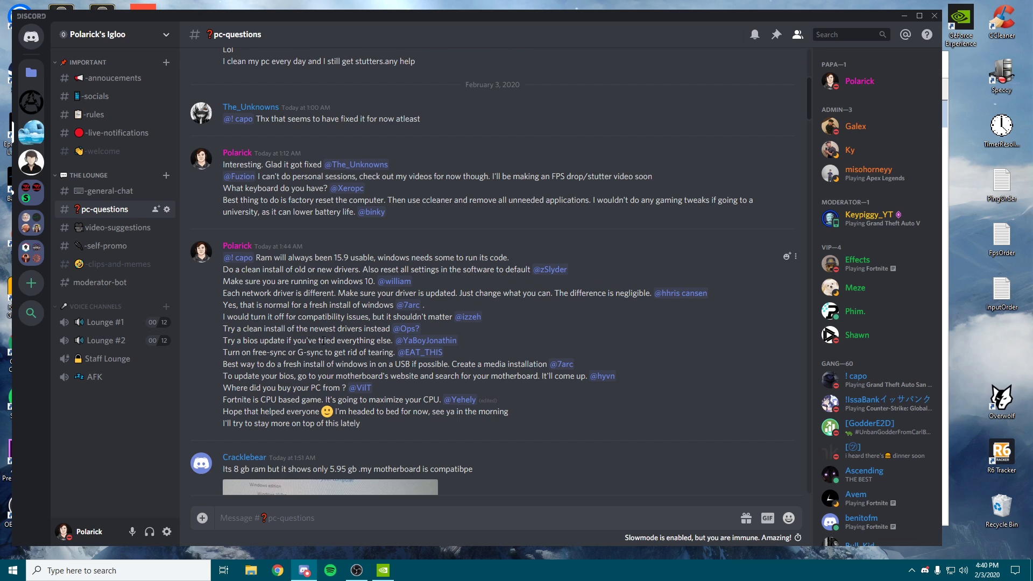
{"action": "scroll", "coordinate": [452, 136], "scroll_direction": "down", "scroll_amount": 20}
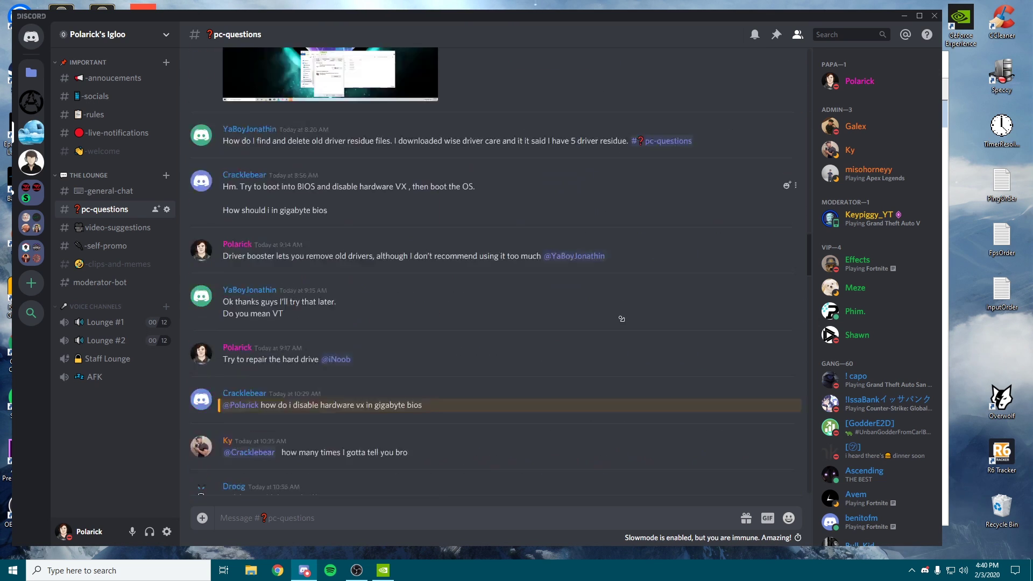
Step: Browse #video-suggestions and #general-chat, then open the #-socials channel
{"action": "left_click", "coordinate": [104, 229]}
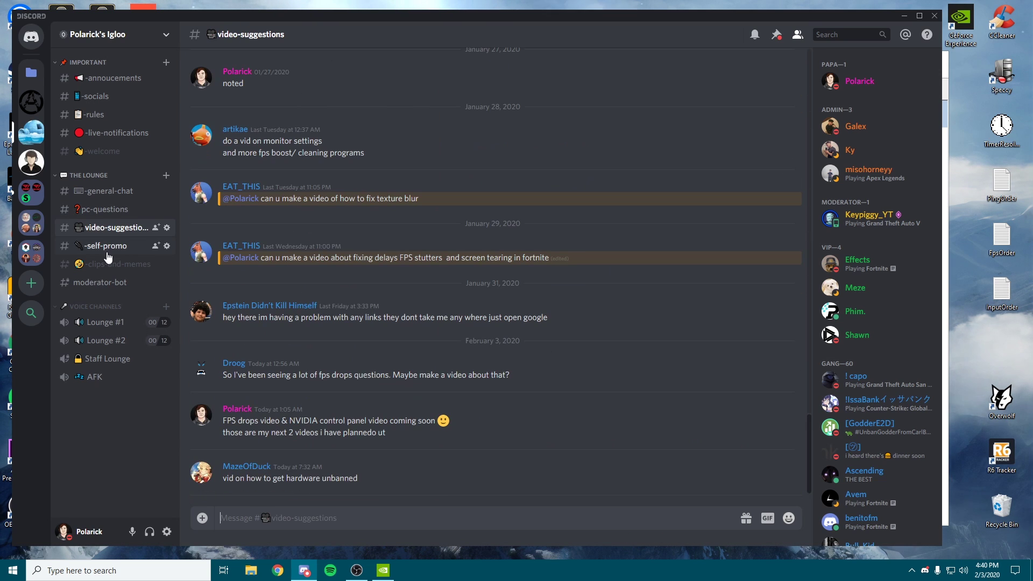
{"action": "left_click", "coordinate": [110, 191]}
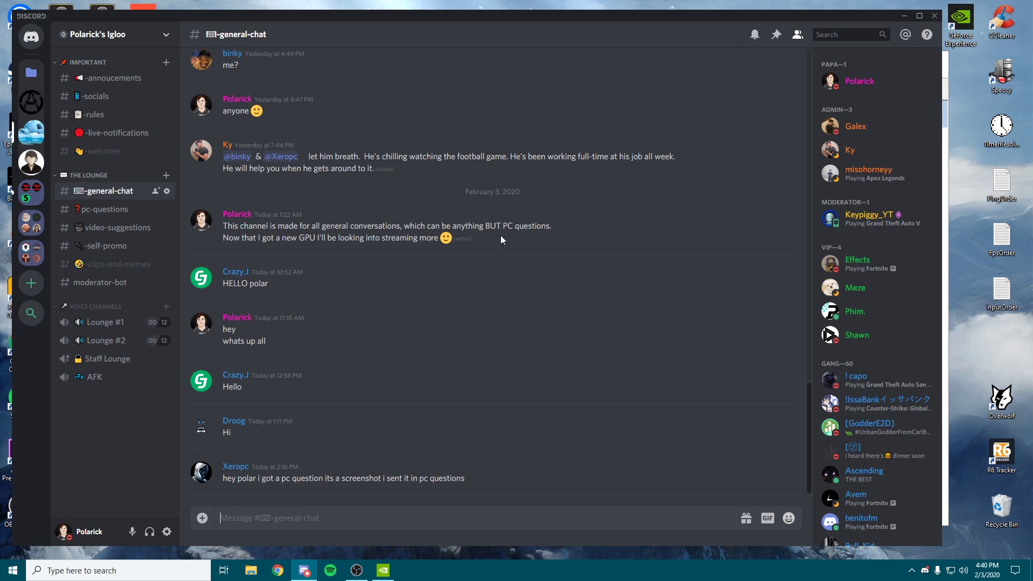
{"action": "left_click", "coordinate": [119, 95]}
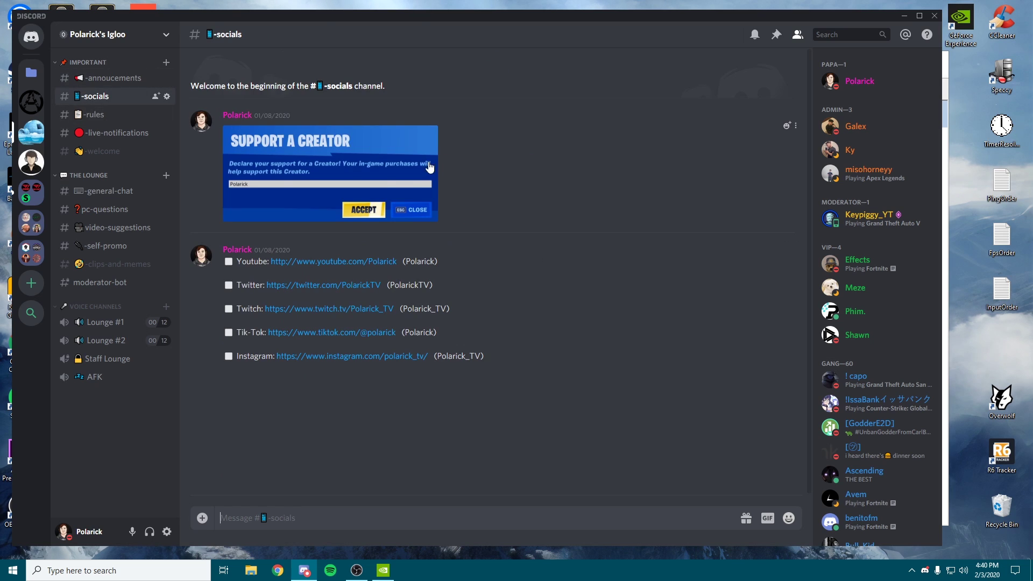
Step: Collapse the server folder and close Discord to return to Adjust Video Image Settings
{"action": "left_click", "coordinate": [25, 72]}
{"action": "left_click", "coordinate": [933, 17]}
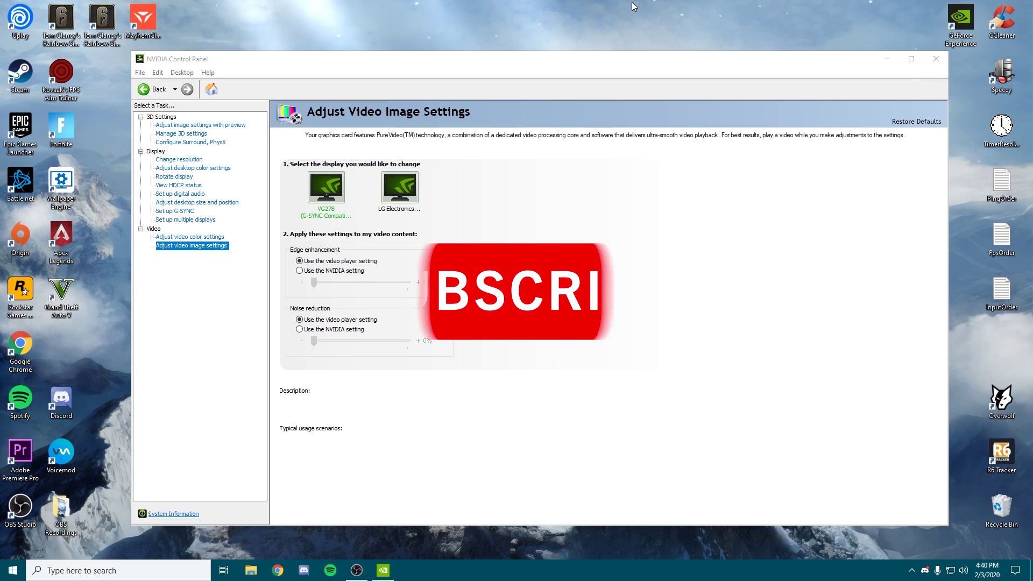